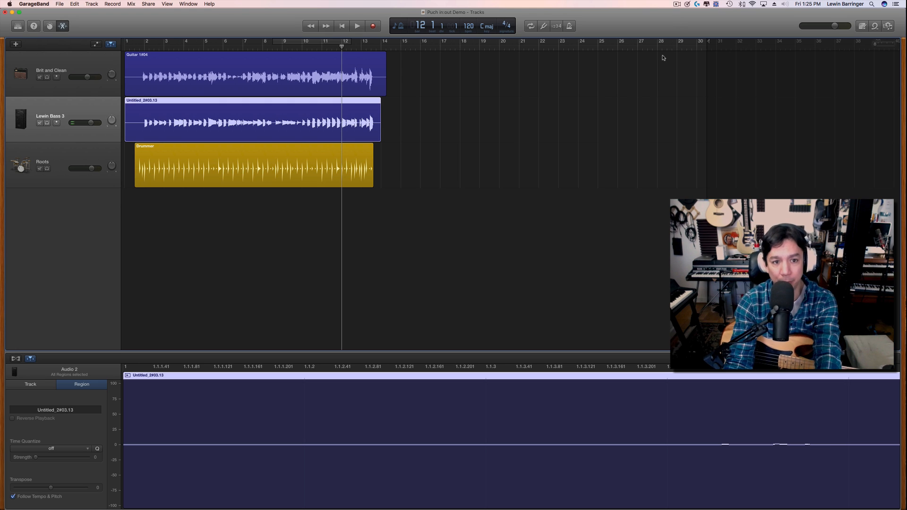
Play back the song from bar 8, beat 3 to the end to review the bass part
click(281, 47)
click(273, 46)
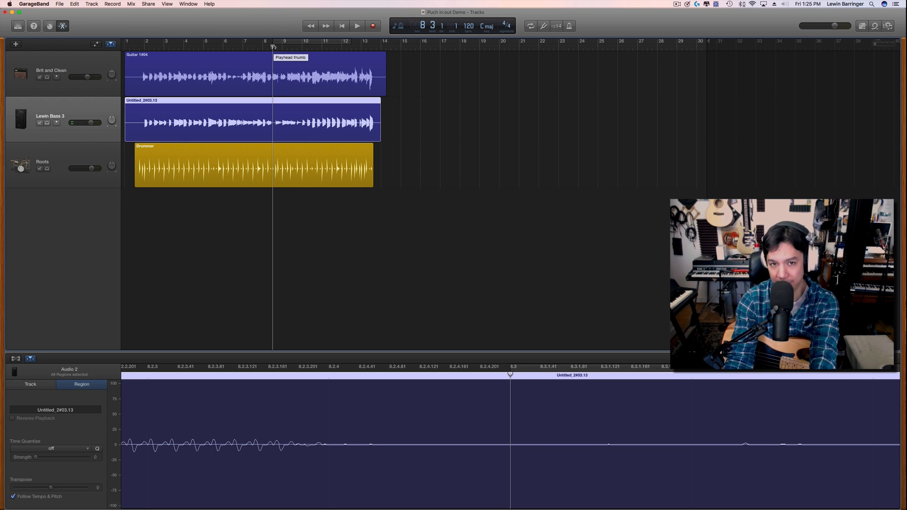
key(space)
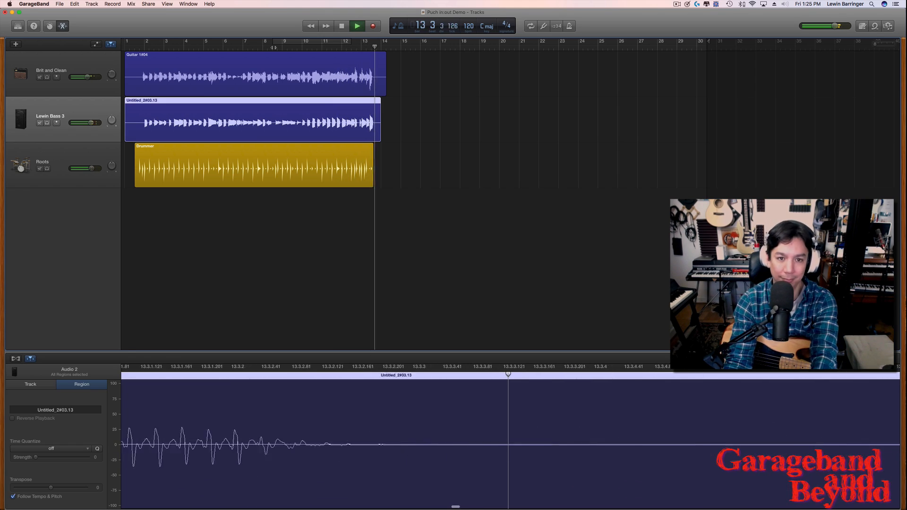
key(space)
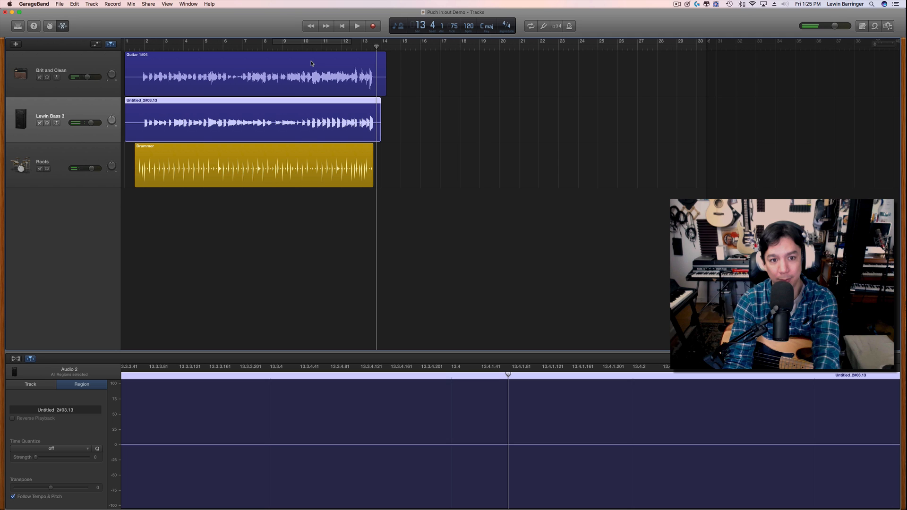
Replay the passage from bar 9 up to bar 10 to pinpoint where the bass mistake begins
click(303, 47)
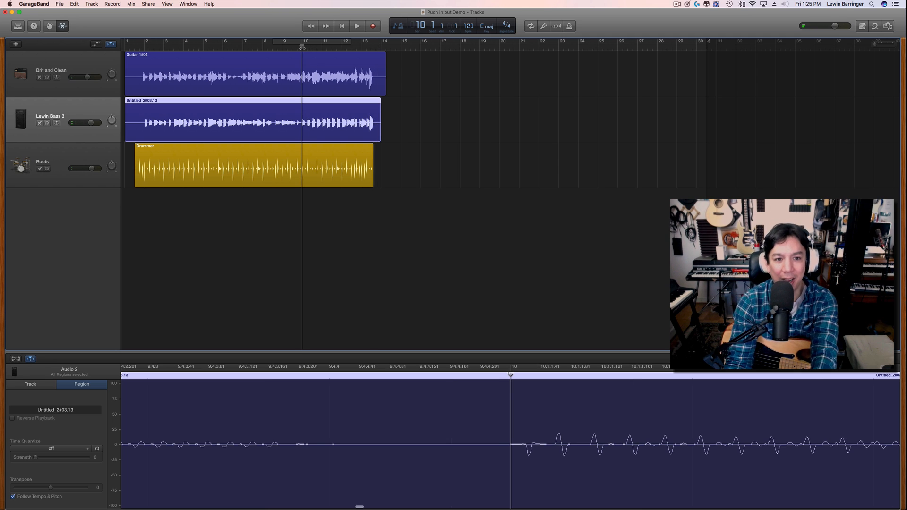
drag(302, 46, 282, 48)
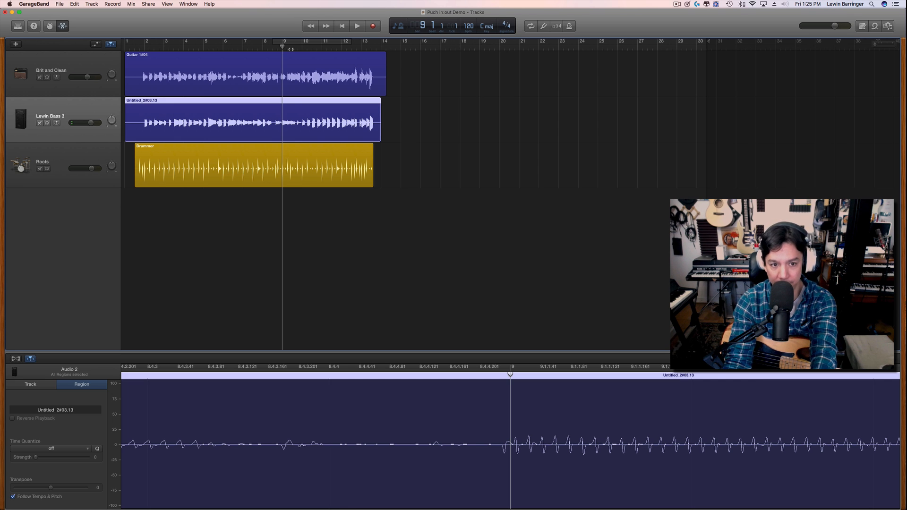
key(space)
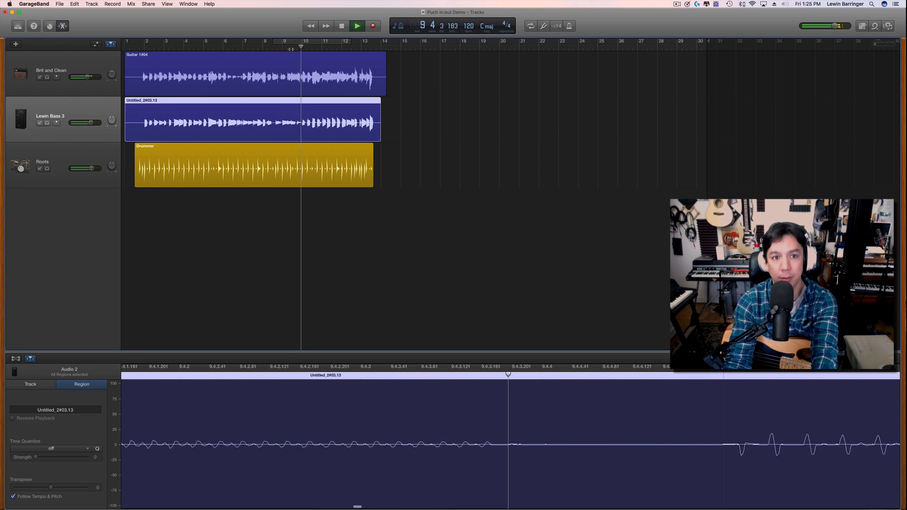
key(space)
Split the bass region at bar 10 and trim the start of the second part to bar 12
drag(296, 49, 303, 49)
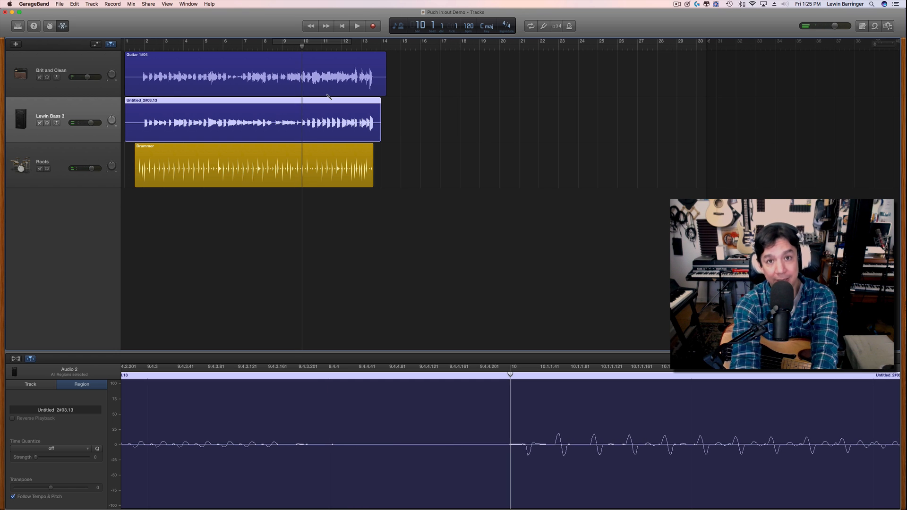
key(super+t)
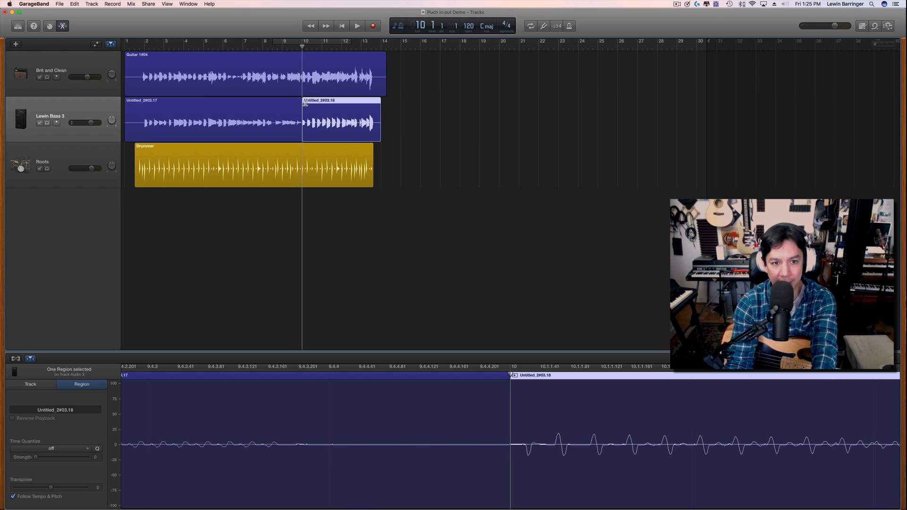
click(305, 103)
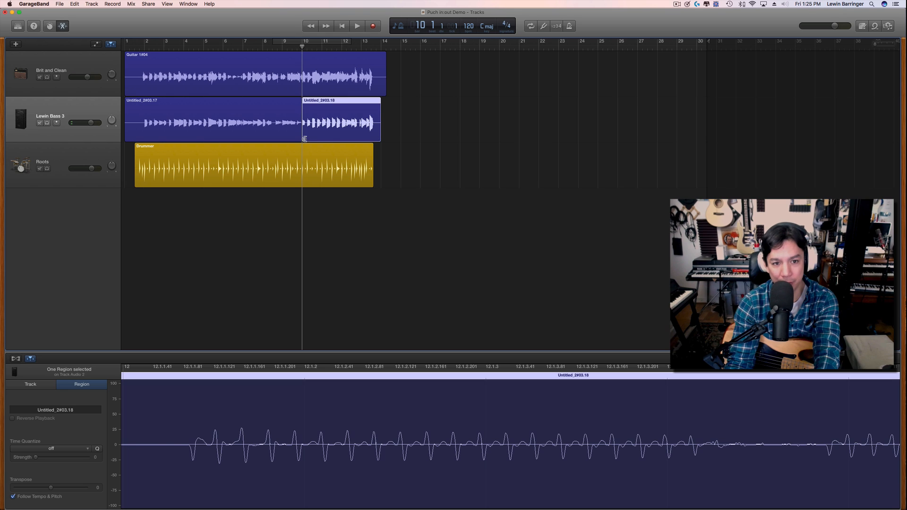
drag(306, 140, 344, 138)
Play back from the middle of bar 9 across the gap in the bass track
click(291, 46)
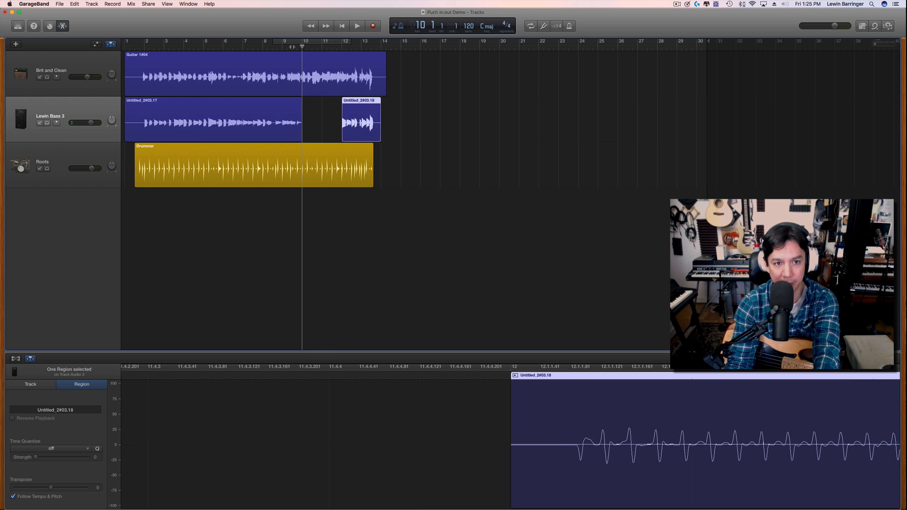
key(space)
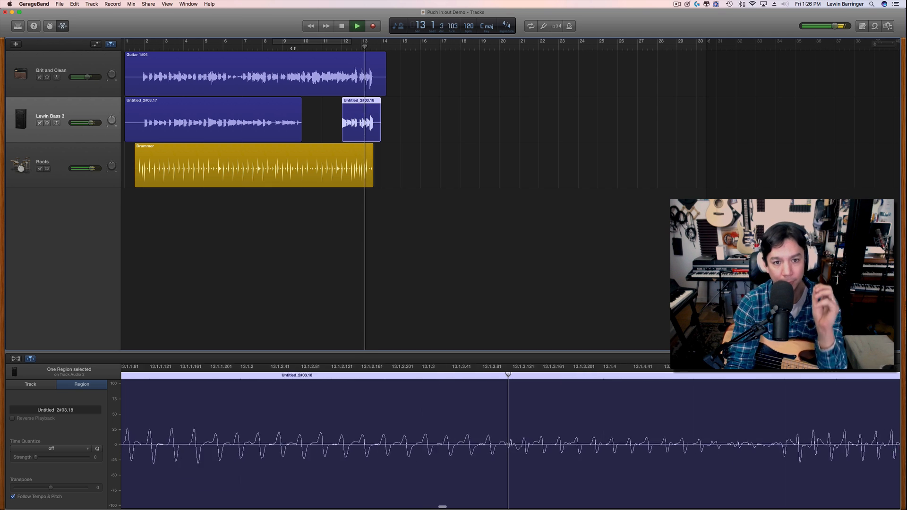
key(space)
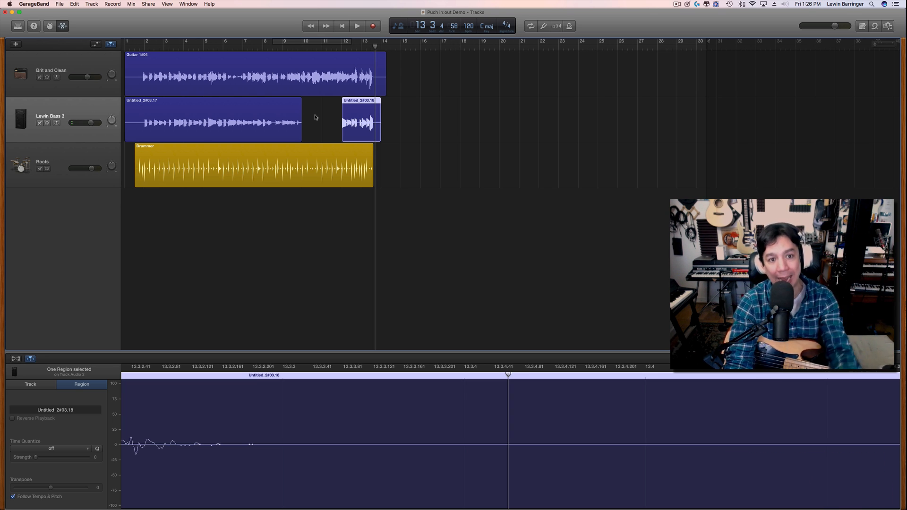
Enable the cycle area and trim both bass regions back to its edges at bar 8, beat 3 and bar 12, beat 3
click(313, 41)
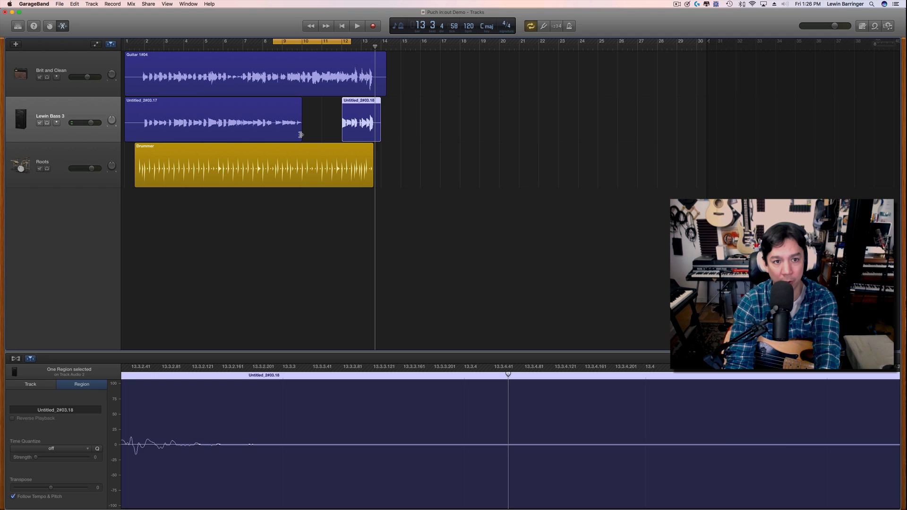
drag(301, 135, 273, 133)
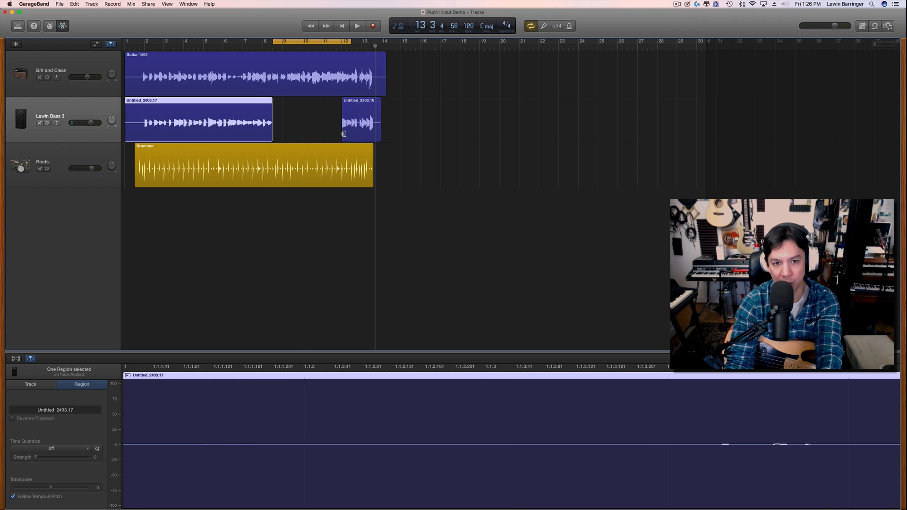
drag(342, 134, 351, 134)
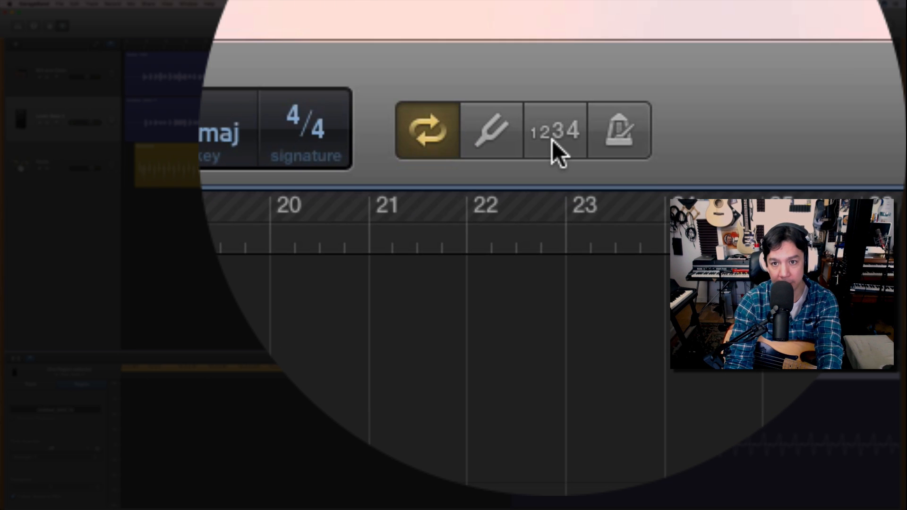
Turn on the count-in and record a new bass take over the cycle area
click(556, 27)
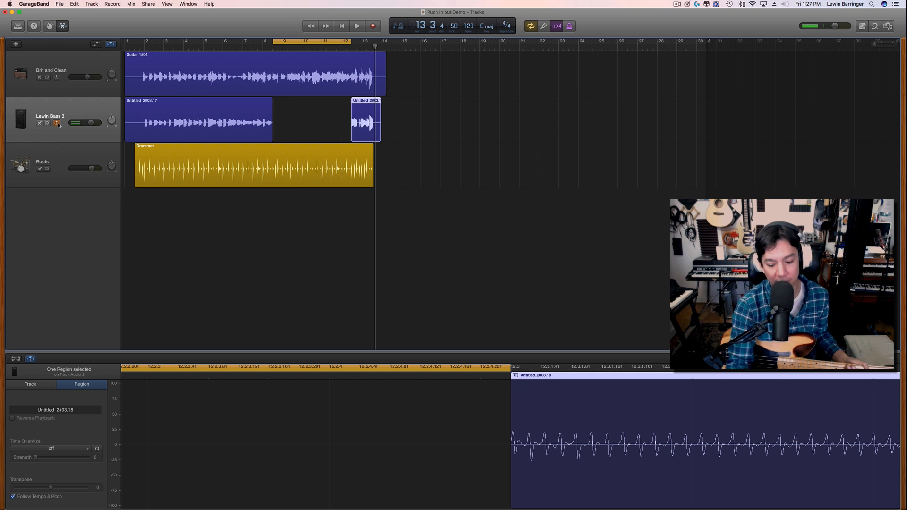
key(r)
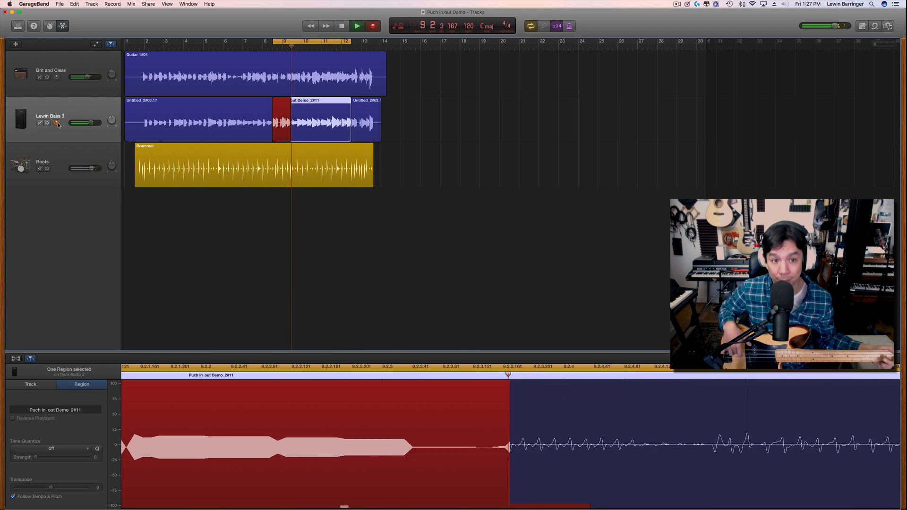
key(space)
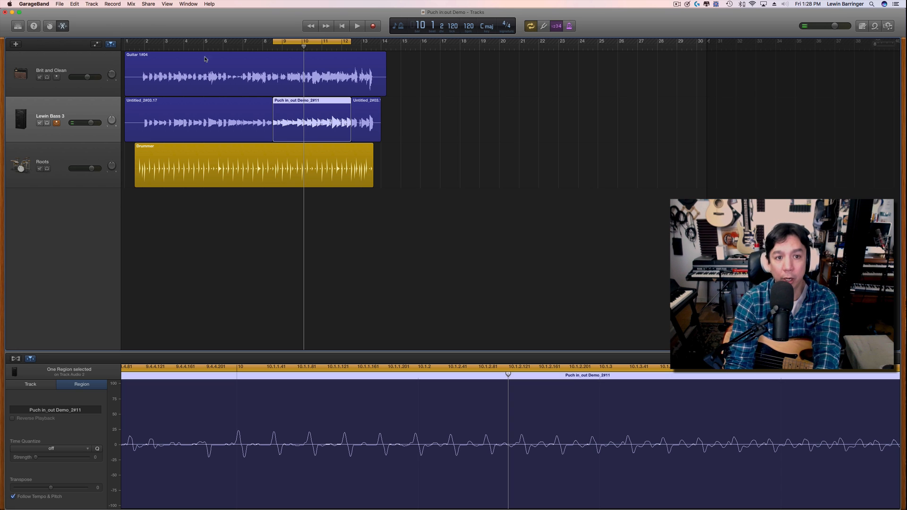
Extend the original bass regions over the new take so that it covers only bar 10 to bar 12
click(257, 47)
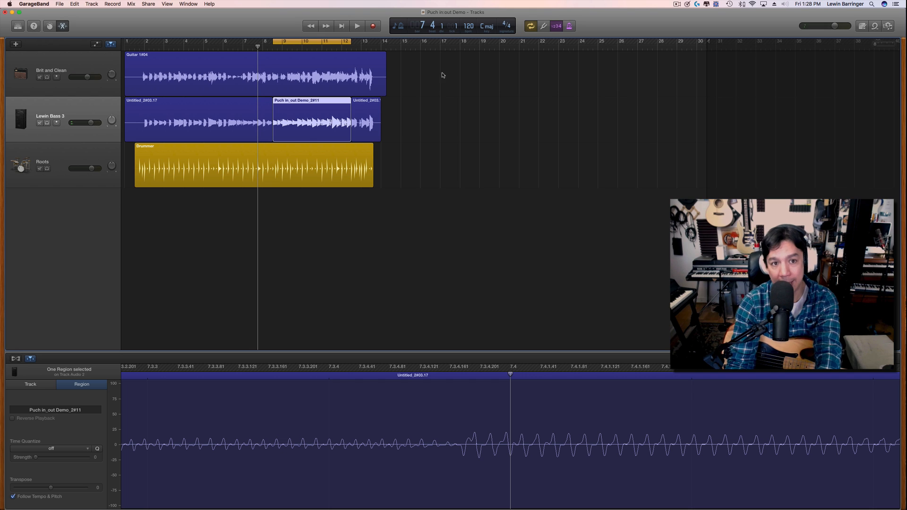
drag(875, 45, 879, 45)
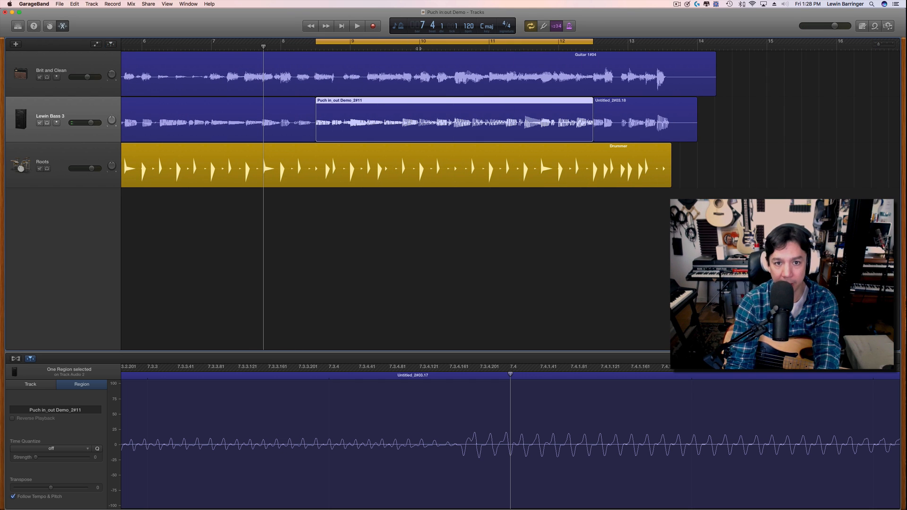
click(419, 47)
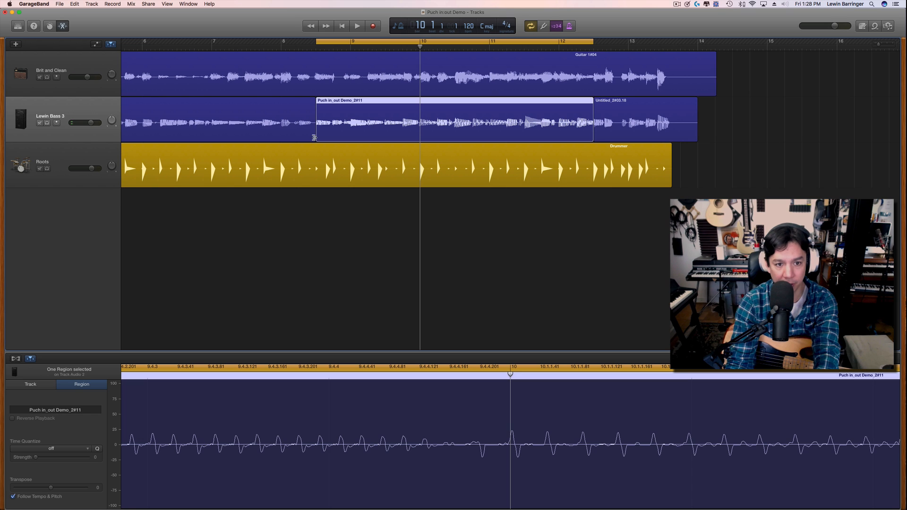
drag(314, 137, 419, 136)
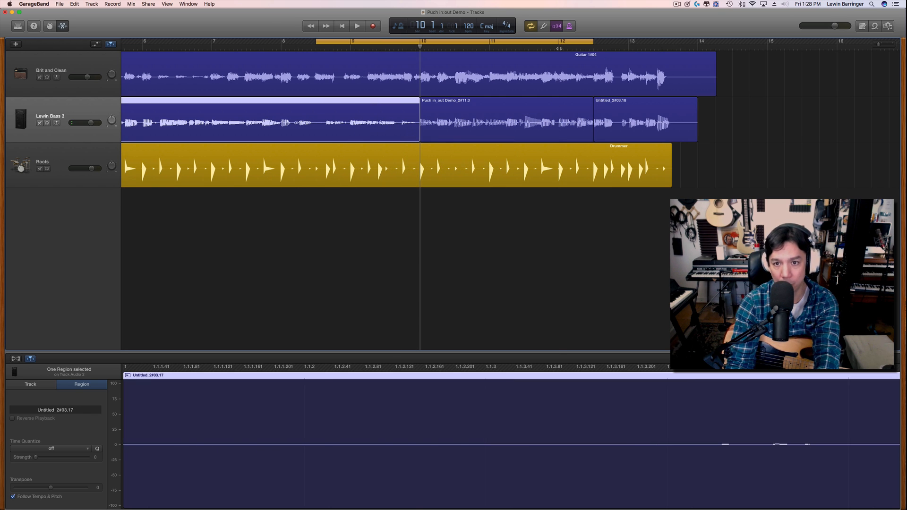
click(558, 47)
drag(592, 136, 561, 137)
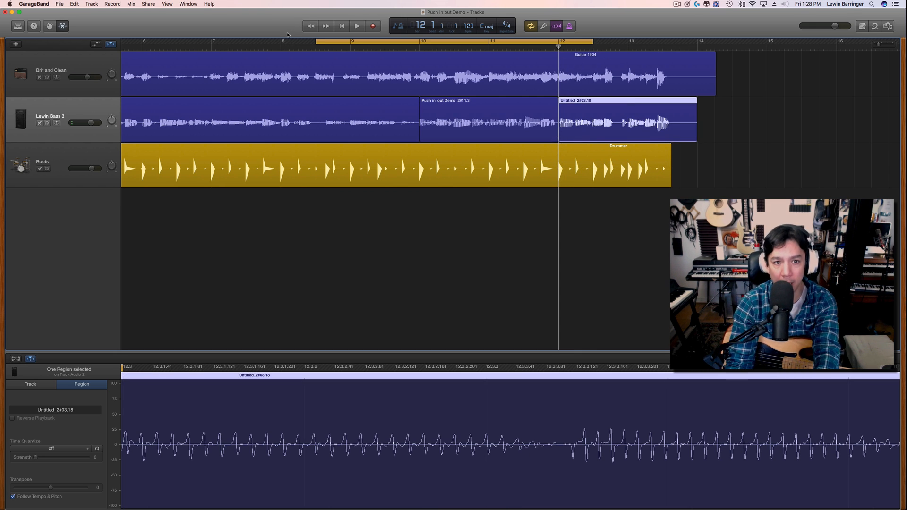
Solo the bass track and play back the edit with the cycle area starting shortly before bar 10
drag(316, 41, 398, 41)
click(41, 123)
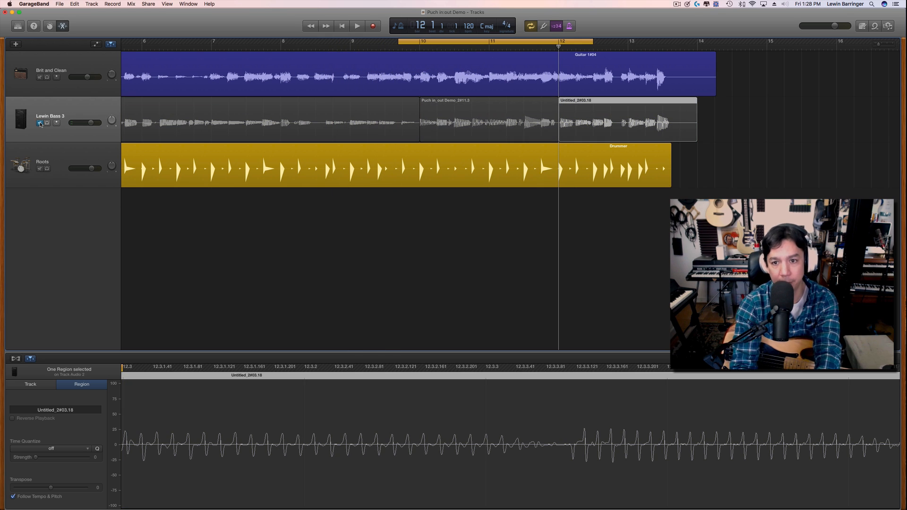
click(40, 123)
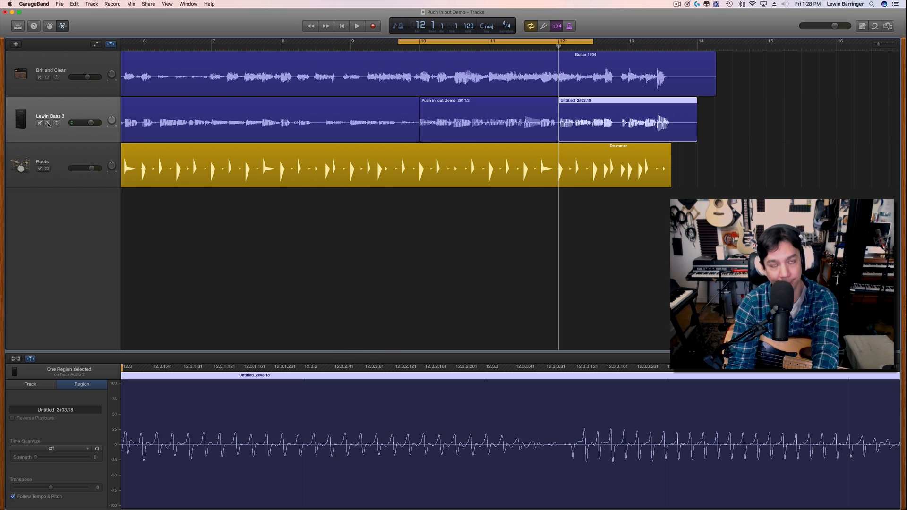
click(48, 123)
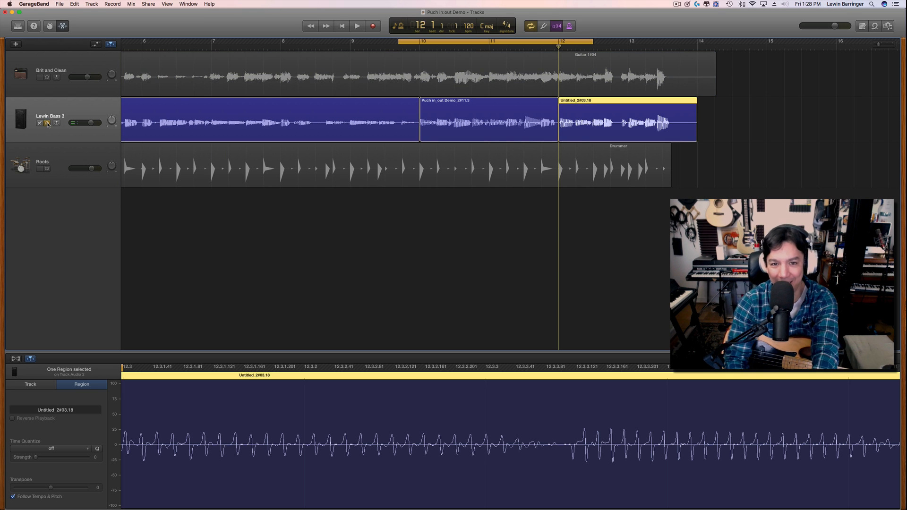
key(space)
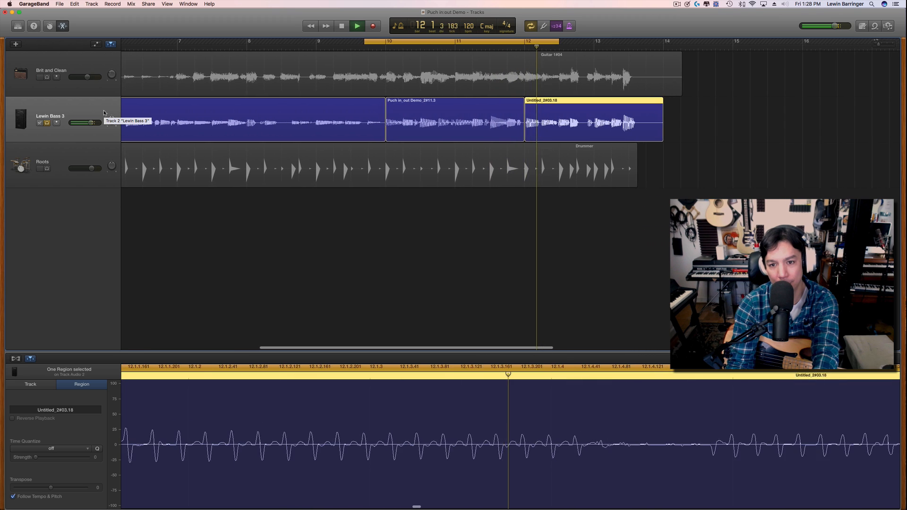
key(space)
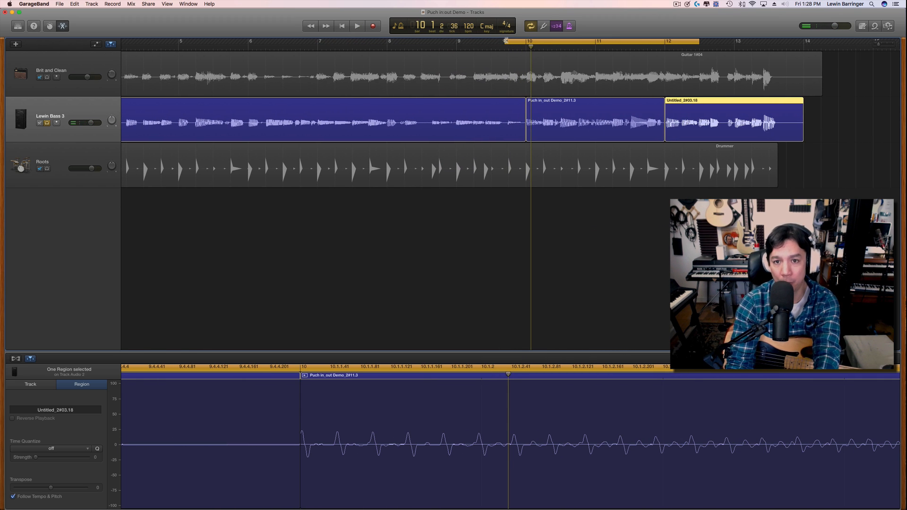
Start the cycle area midway through bar 9 and enlarge the audio editor with the playhead at bar 10
drag(505, 41, 491, 41)
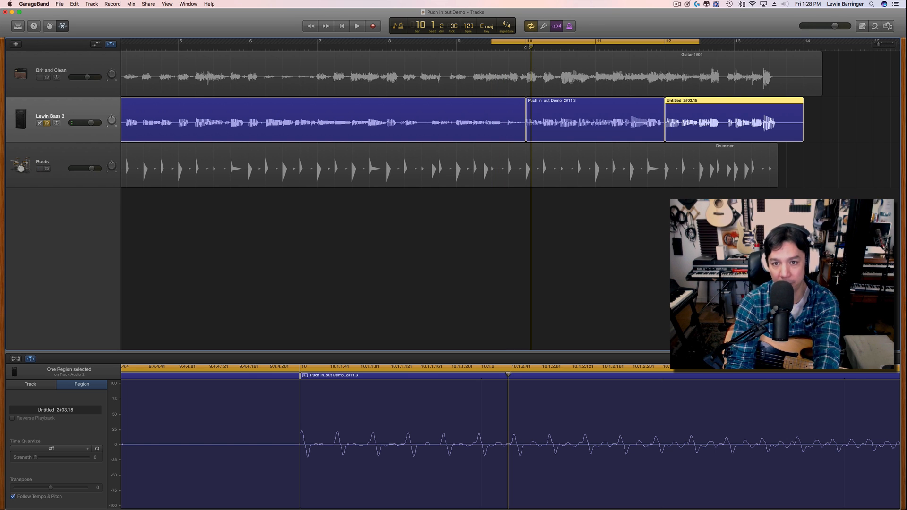
click(525, 46)
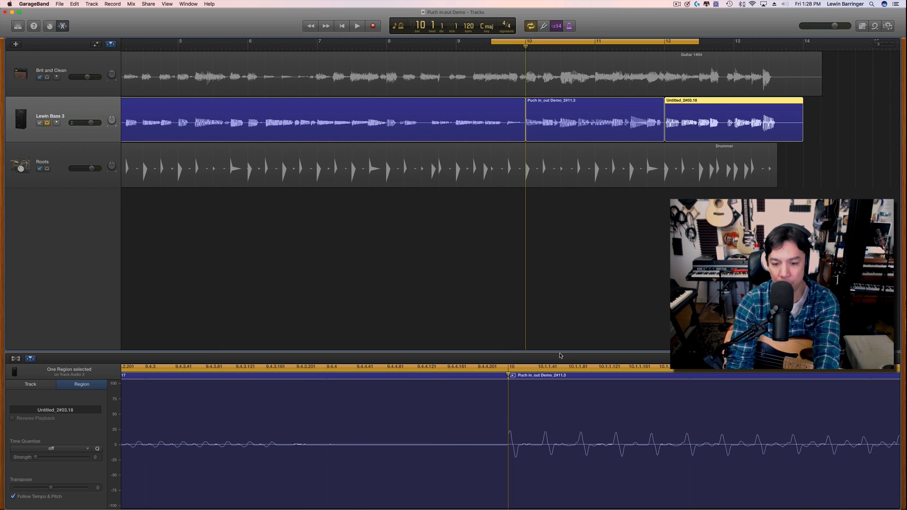
drag(557, 351, 552, 282)
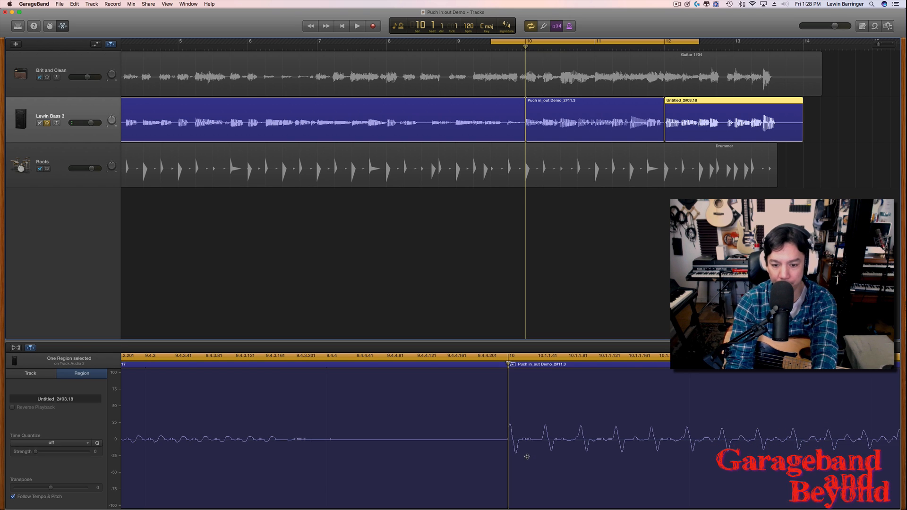
Move the boundary between the first bass region and the new take to about 9.4.4.161 and play the transition
click(585, 137)
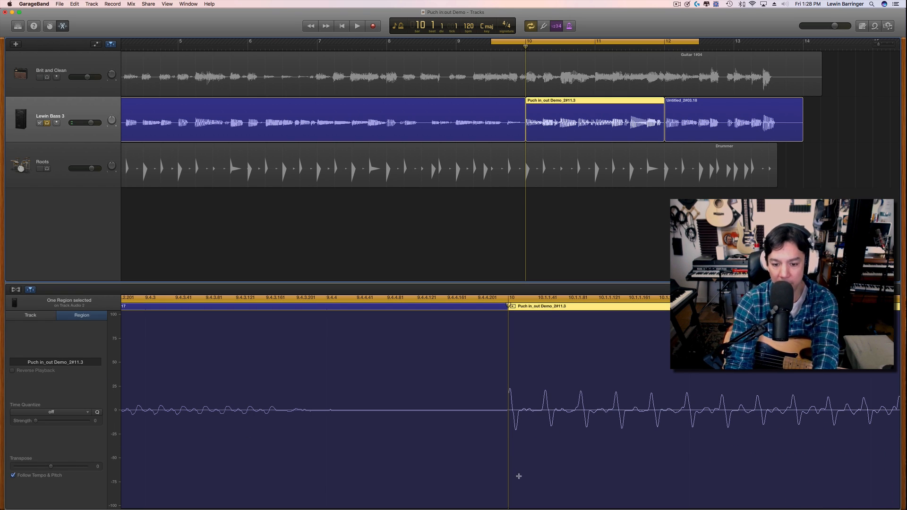
drag(511, 485, 370, 481)
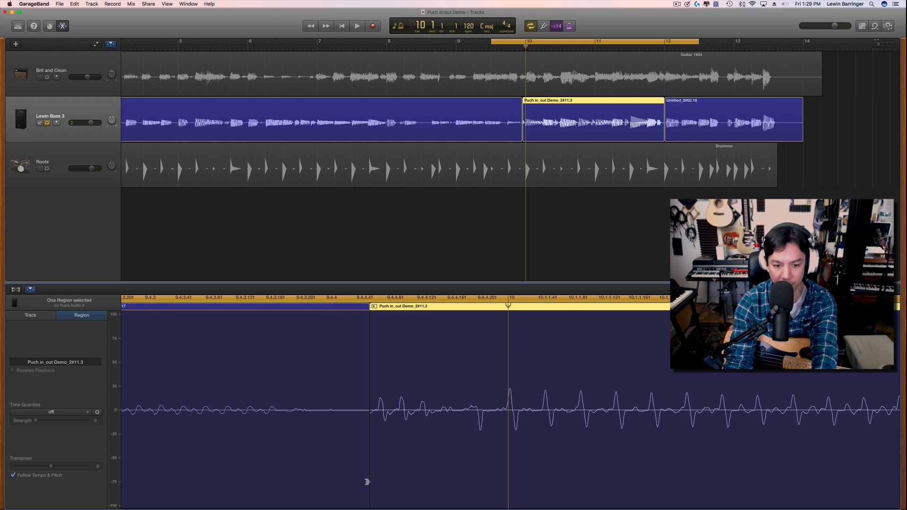
drag(367, 482, 455, 483)
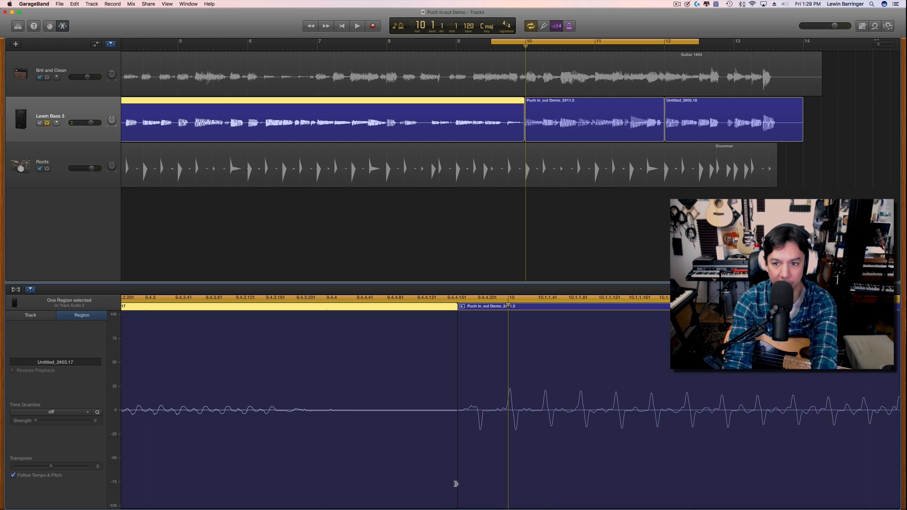
key(space)
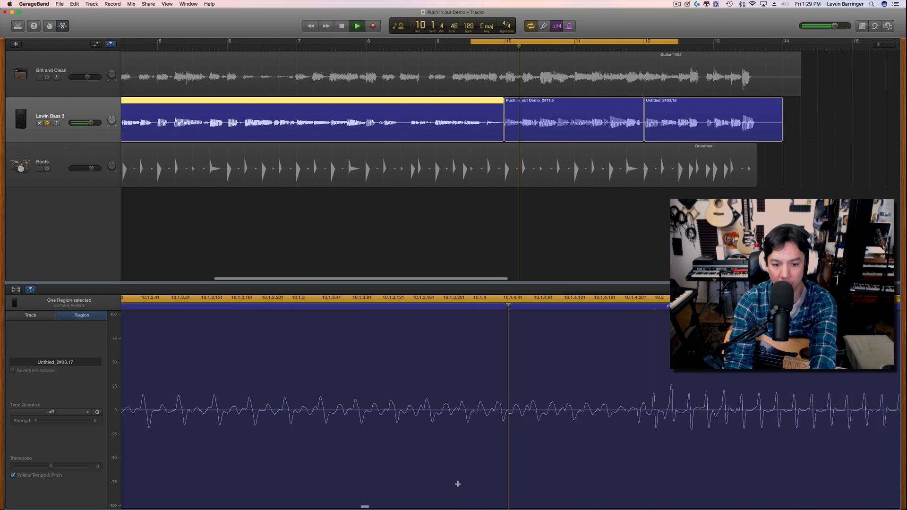
Nudge the boundary between the first bass region and the new take slightly earlier, to about 9.4.4.161, and replay the transition
key(space)
scroll(445, 475, left, 5)
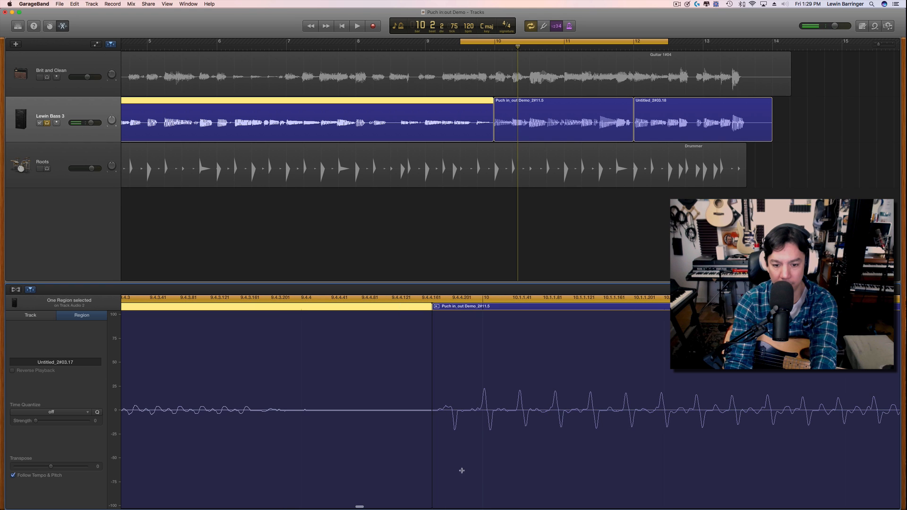
drag(432, 489, 426, 489)
key(space)
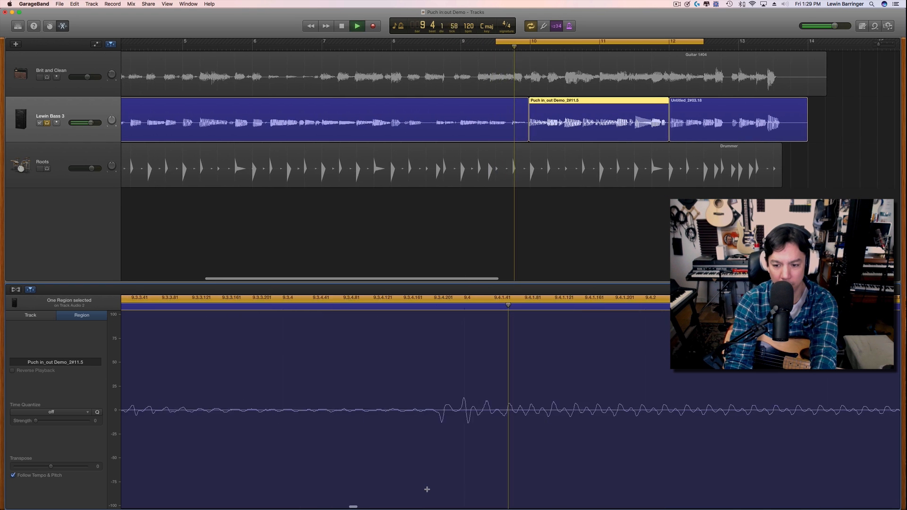
key(space)
Extend the start of the new take back to the quiet spot just before 9.4 and play the transition
scroll(425, 488, left, 3)
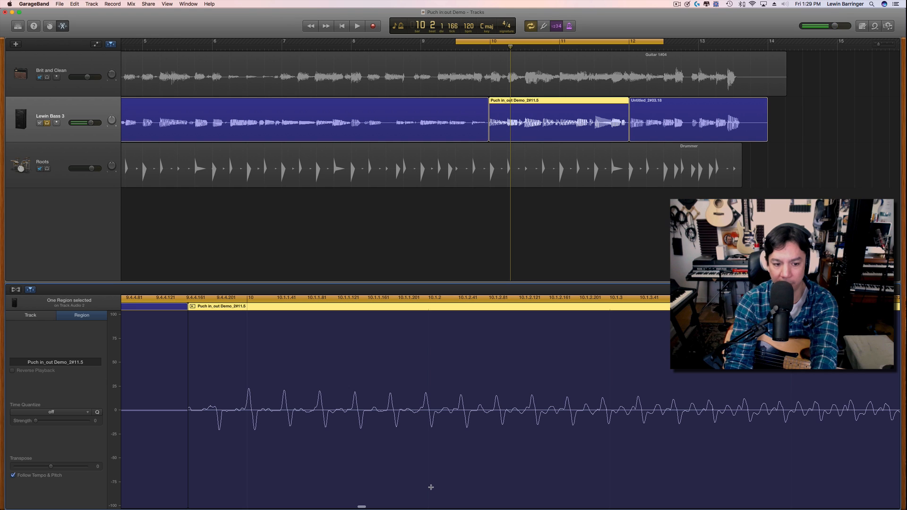
scroll(431, 488, left, 2)
scroll(455, 485, left, 2)
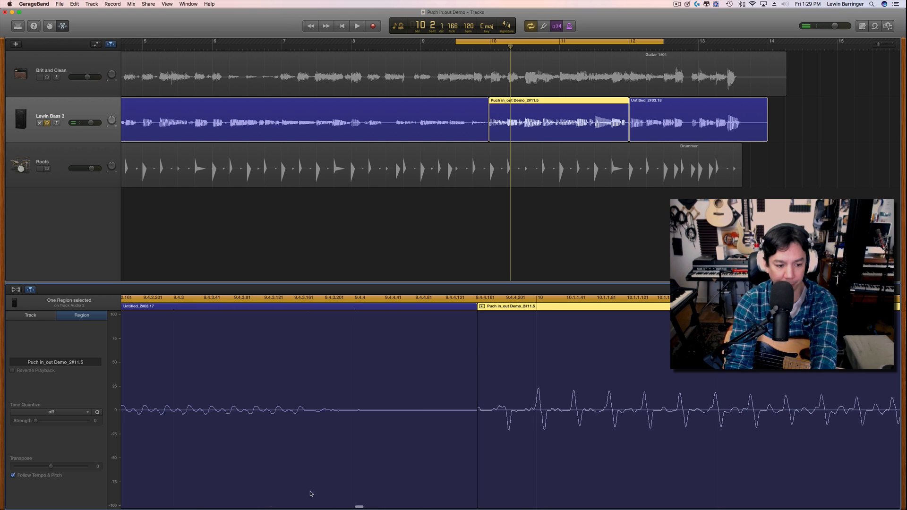
scroll(300, 452, right, 5)
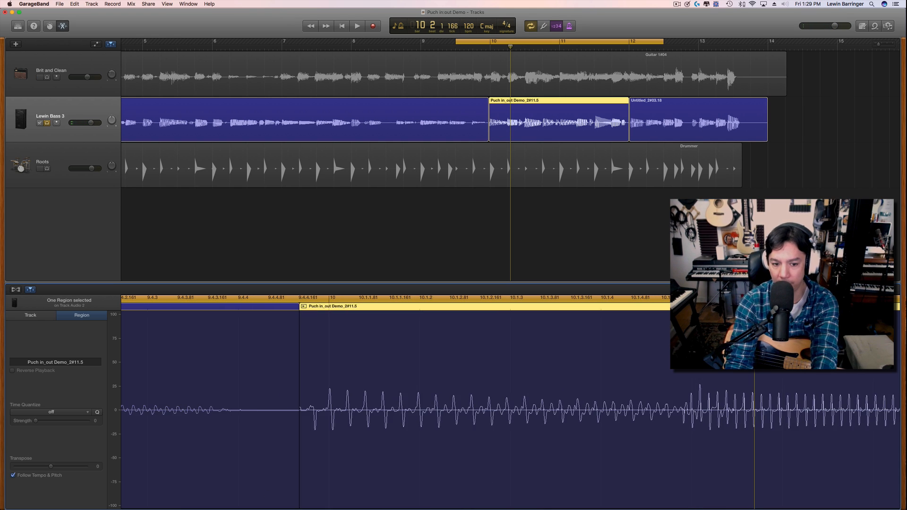
scroll(300, 452, left, 10)
scroll(301, 451, left, 4)
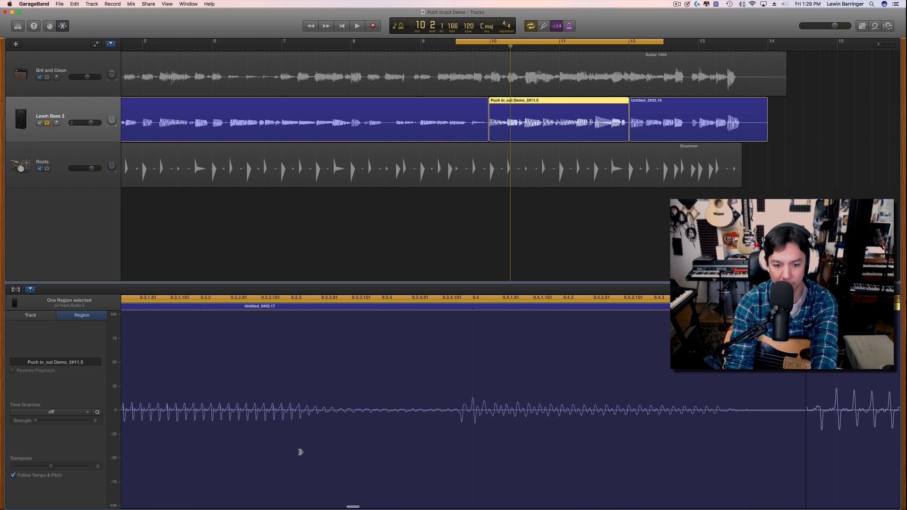
scroll(307, 425, right, 4)
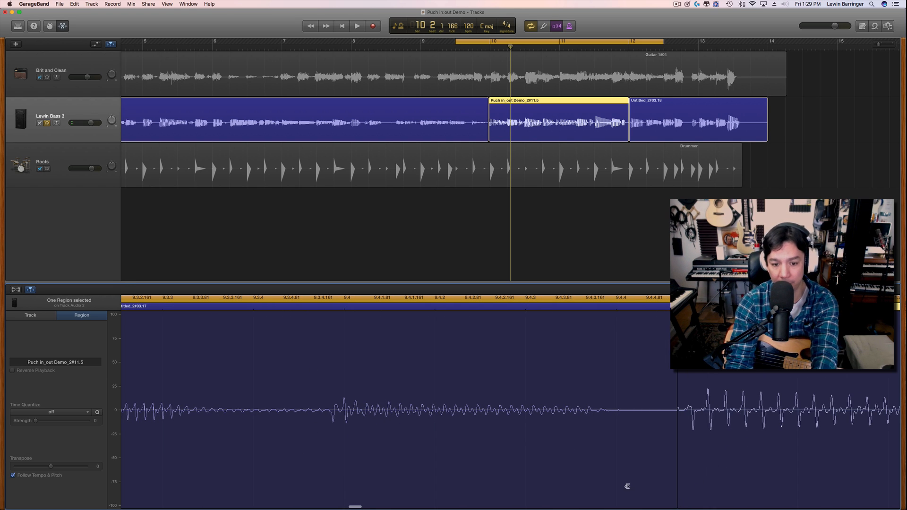
drag(627, 487, 329, 467)
scroll(330, 466, left, 3)
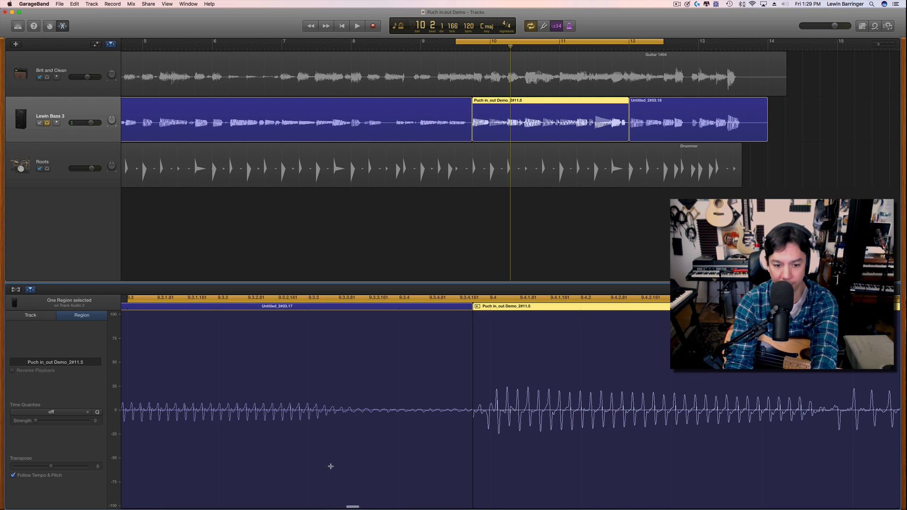
key(space)
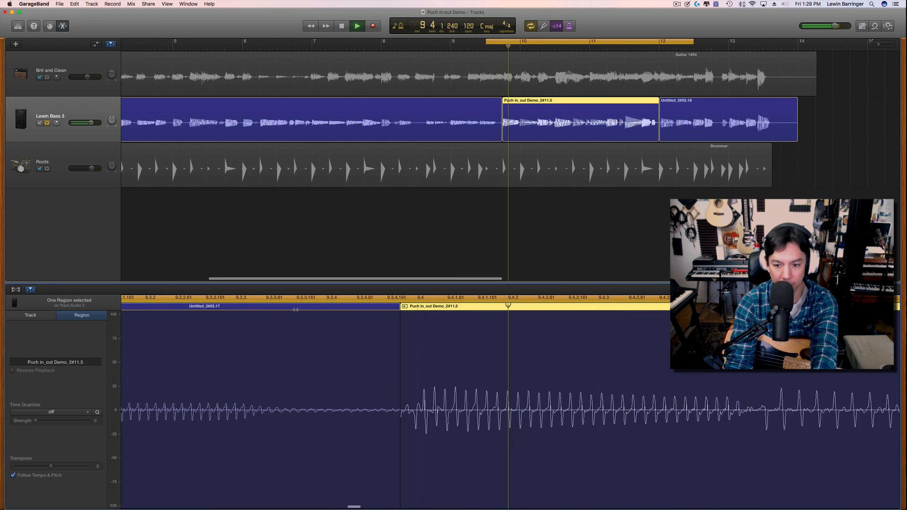
key(space)
Extend the start of the new take further back, to just before 9.3.4
scroll(394, 498, left, 5)
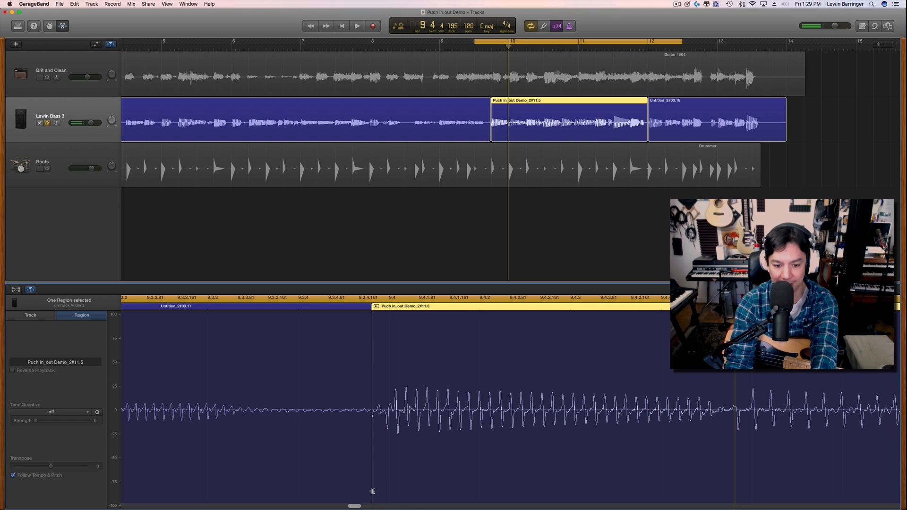
drag(372, 491, 241, 486)
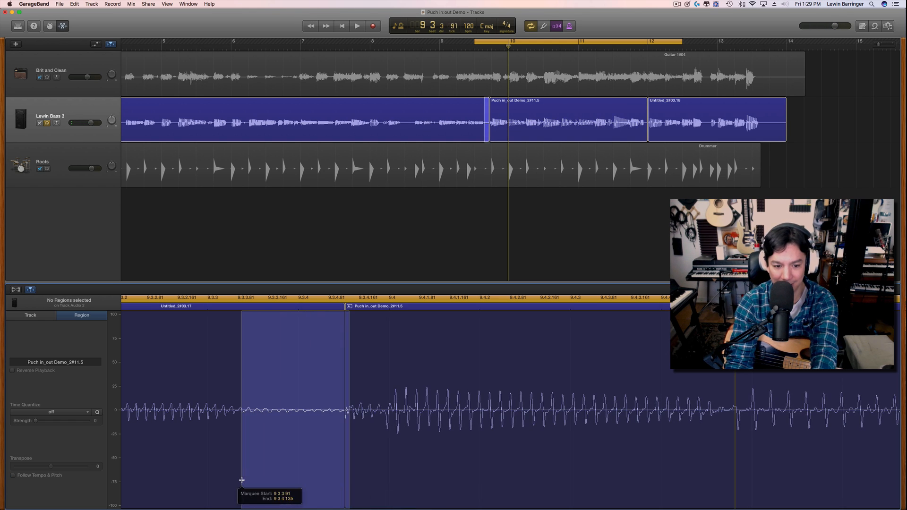
click(369, 492)
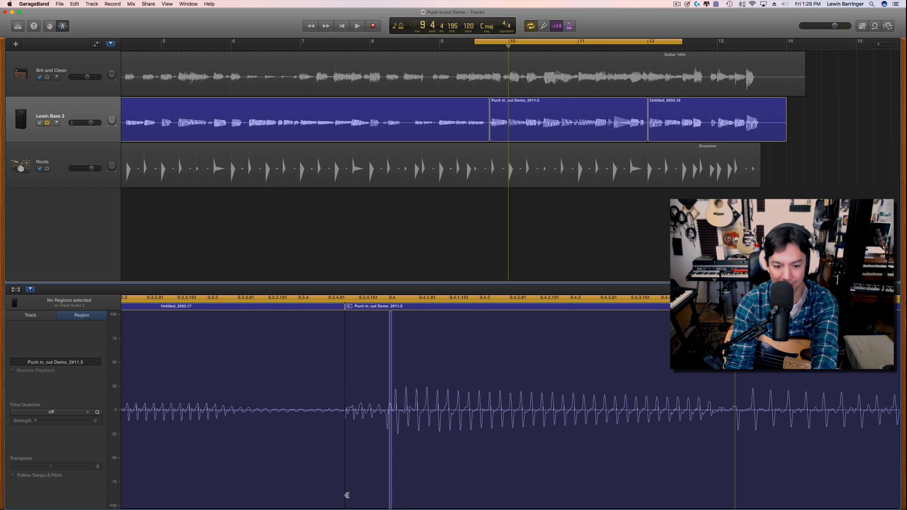
drag(347, 495, 284, 489)
scroll(285, 489, left, 5)
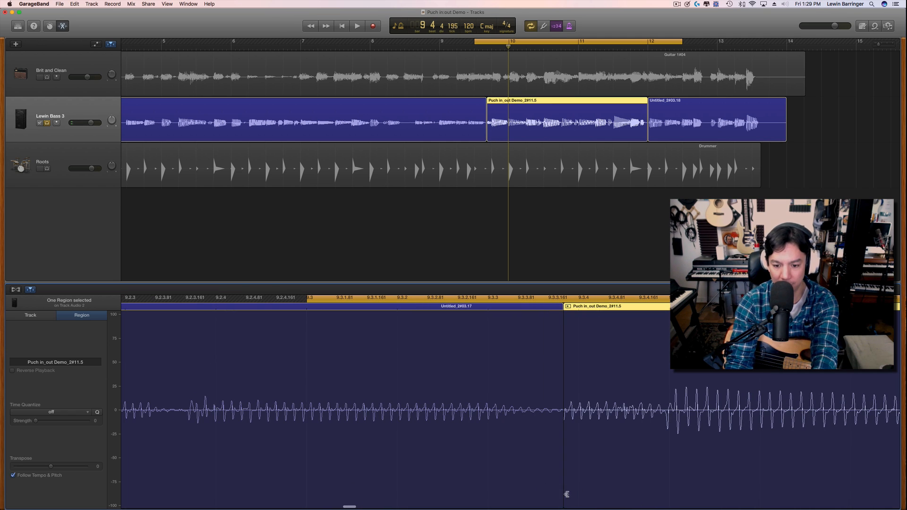
Try the take's start near 9.2.3, settle it at about 9.2.4.161 just before 9.3, and play the transition
drag(466, 472, 181, 468)
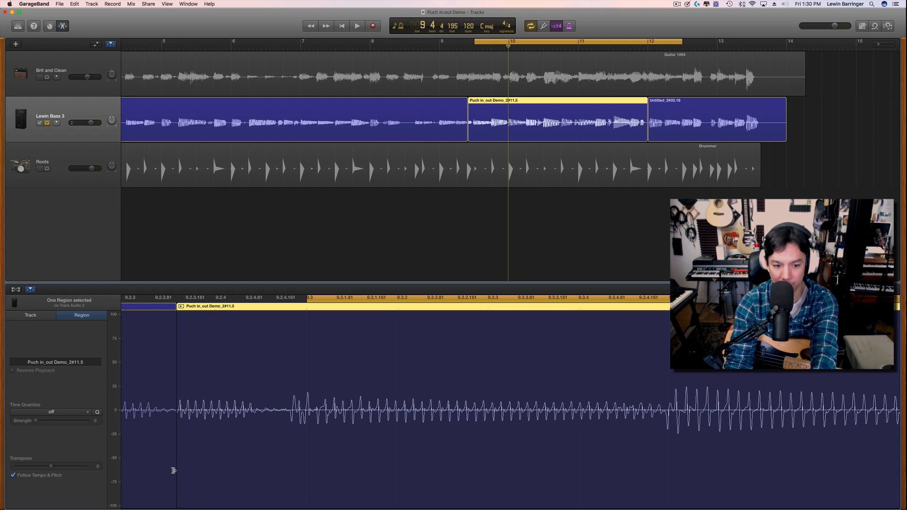
drag(173, 470, 277, 467)
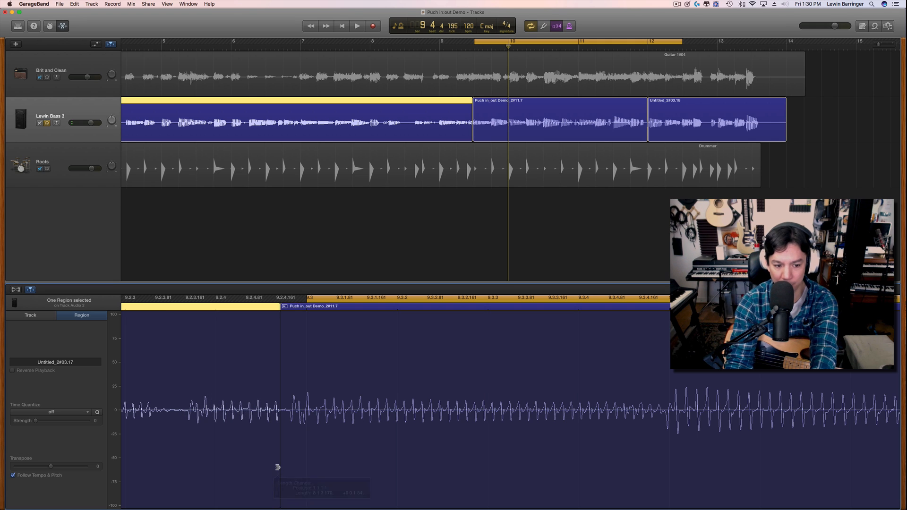
key(space)
key(space)
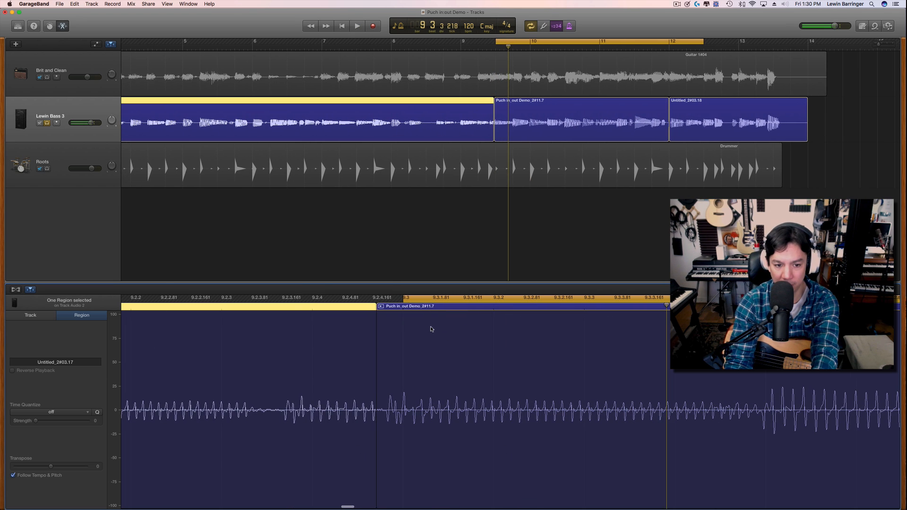
Move the cycle area to start at about 9.2.2 and play across the first edit point
drag(405, 298, 151, 301)
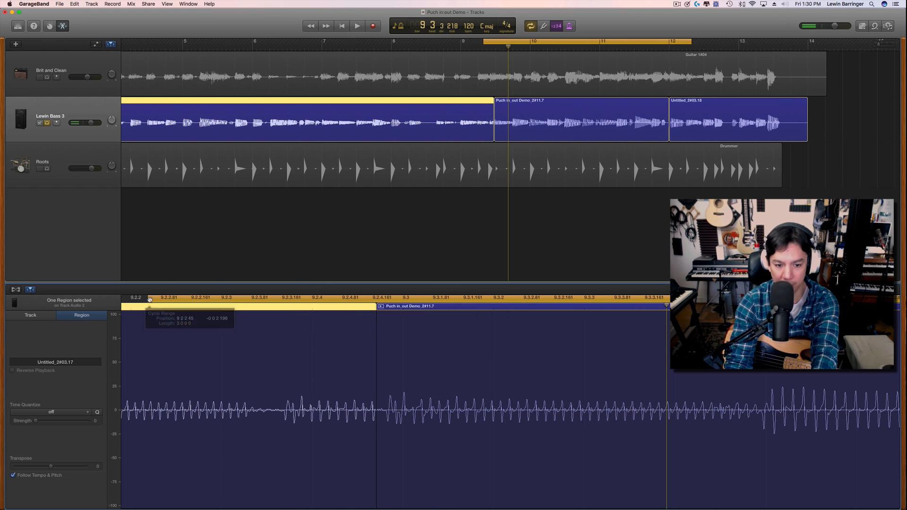
key(space)
key(space)
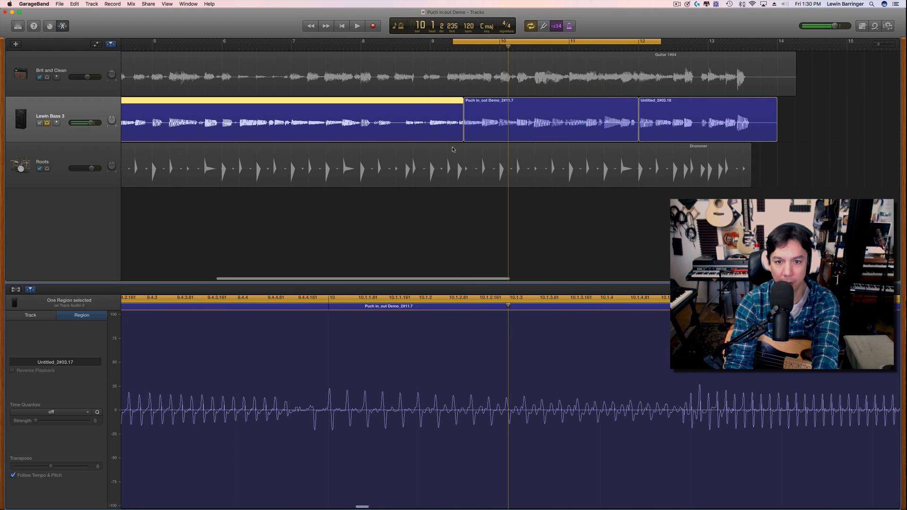
Extend the new take's start back to the gap between notes just before 9.2.3.161 and play the edit
scroll(330, 425, left, 10)
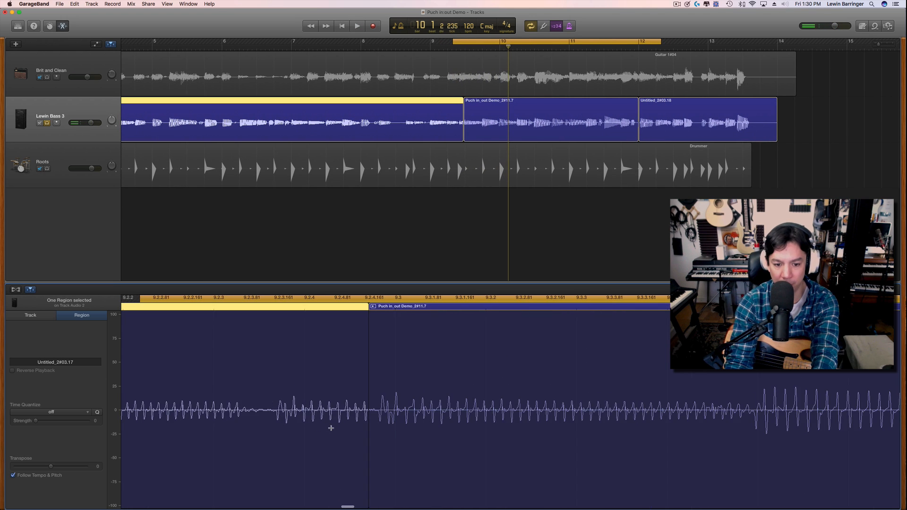
scroll(331, 428, right, 5)
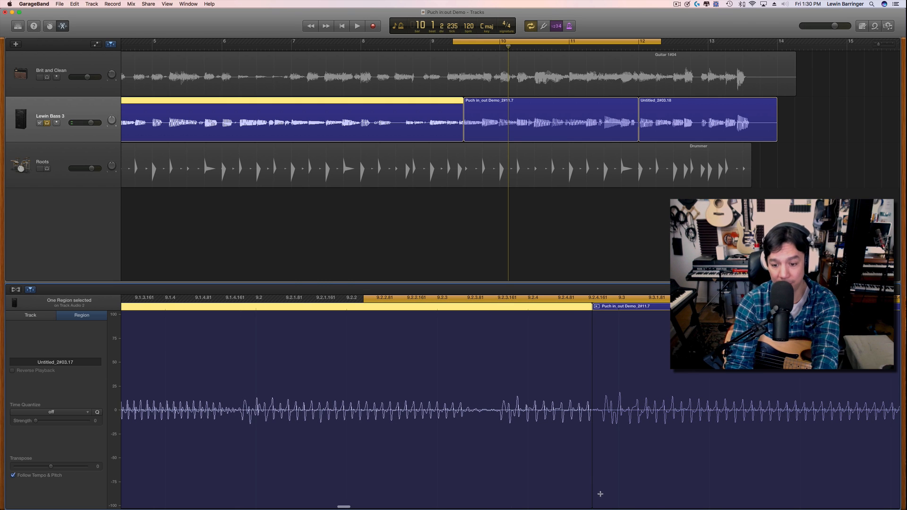
drag(594, 499, 489, 487)
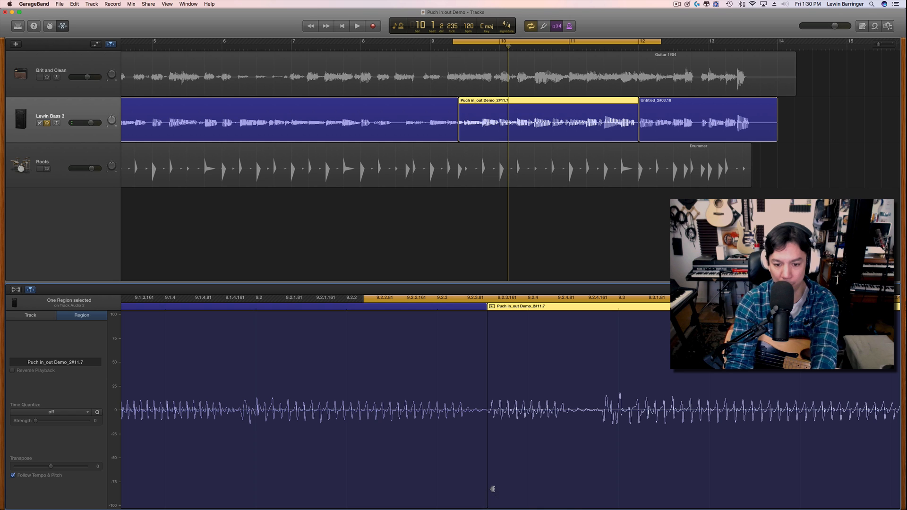
key(space)
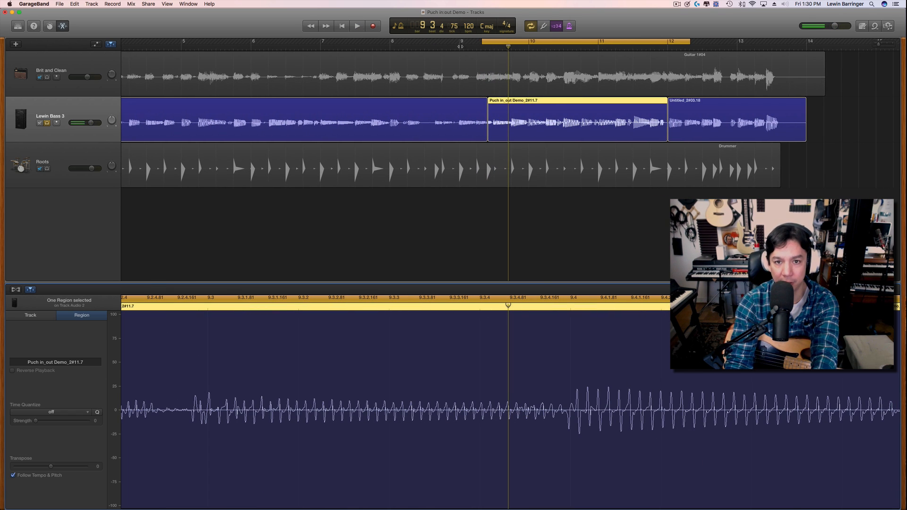
Shift the cycle area to start shortly before bar 9 and play through the first edit point
drag(483, 41, 447, 42)
key(space)
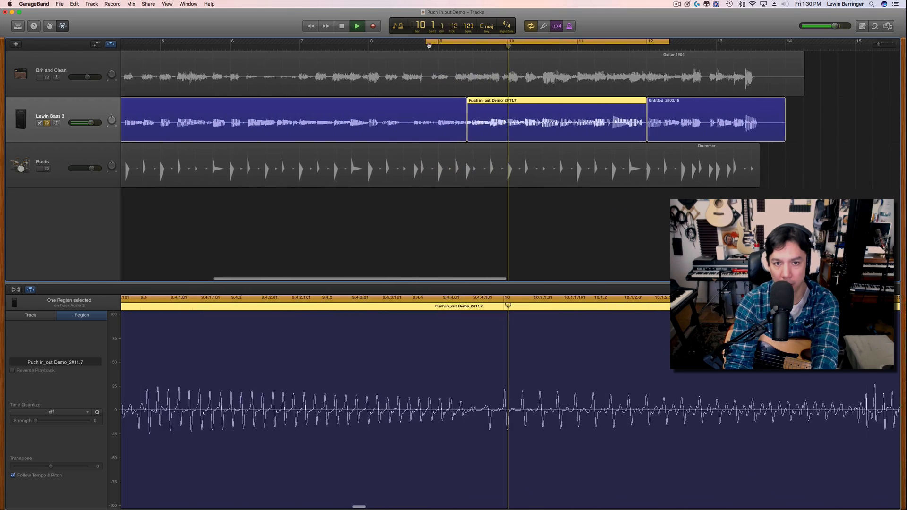
key(space)
key(space)
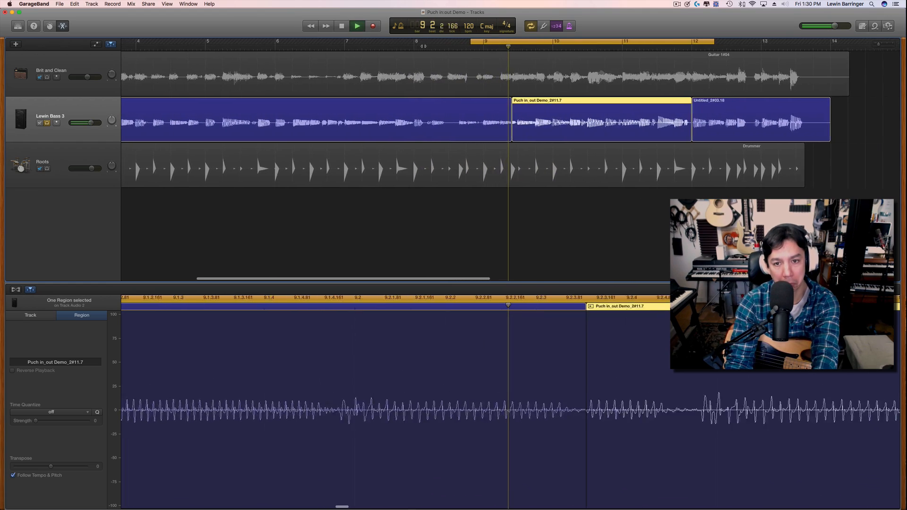
key(space)
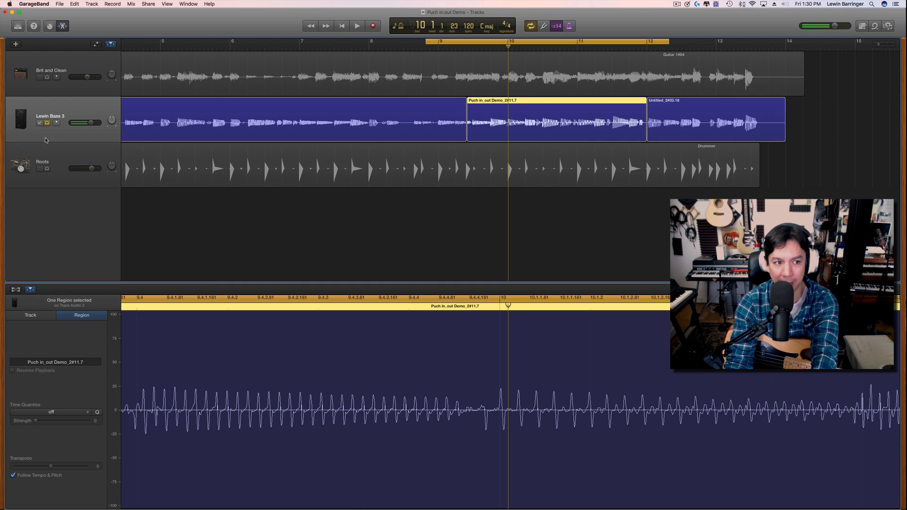
Compare the first transition in the full mix and with the bass track soloed again
click(47, 123)
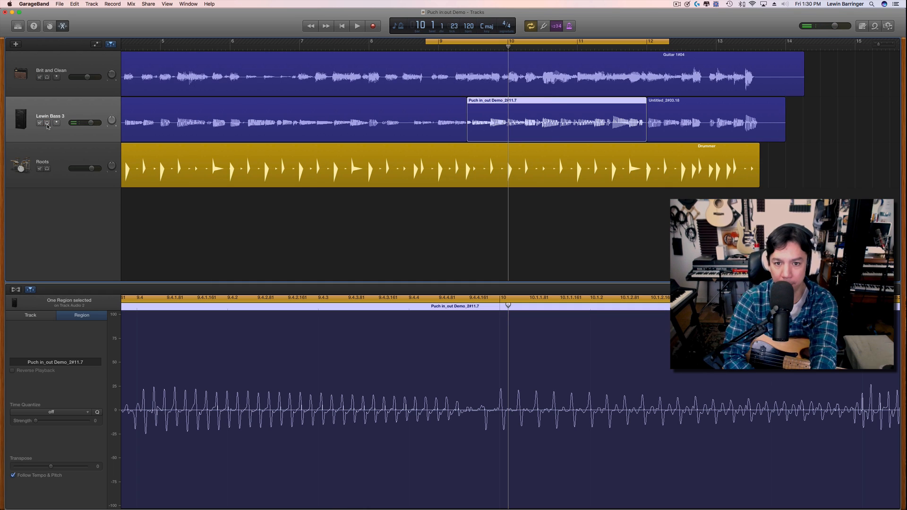
key(space)
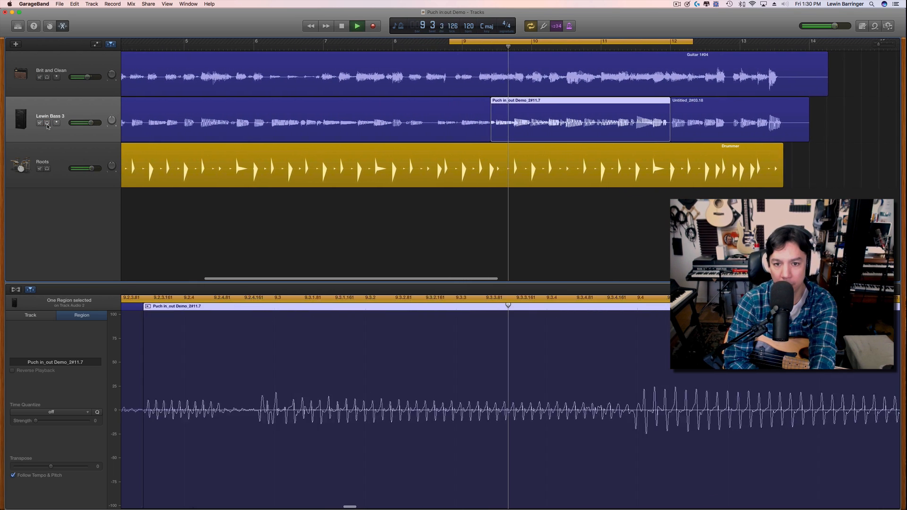
key(space)
click(47, 126)
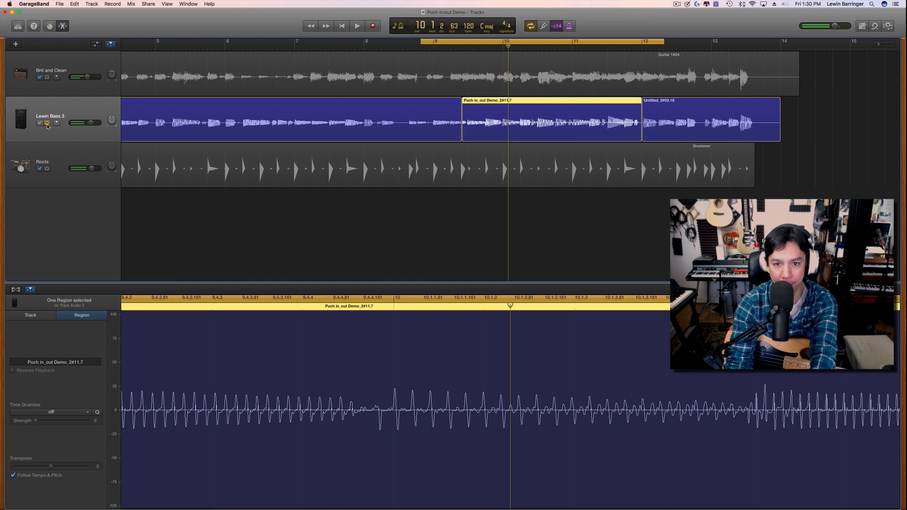
key(space)
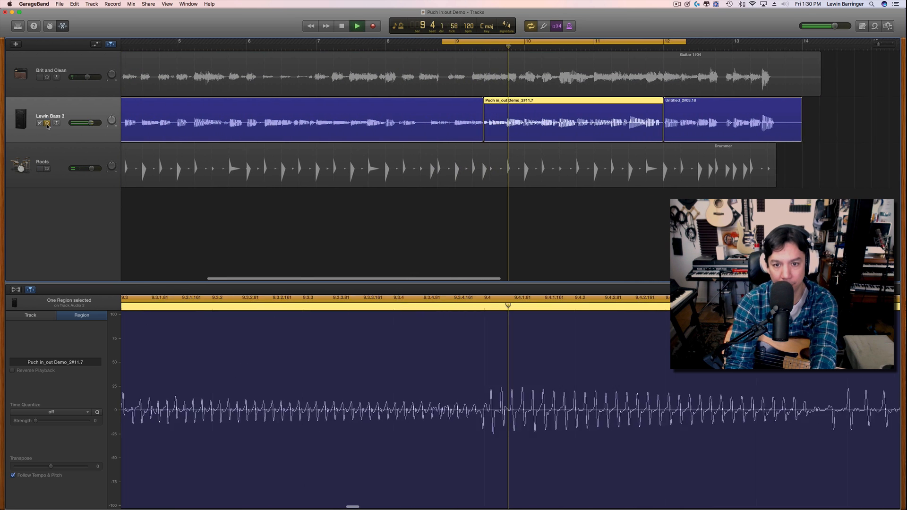
key(space)
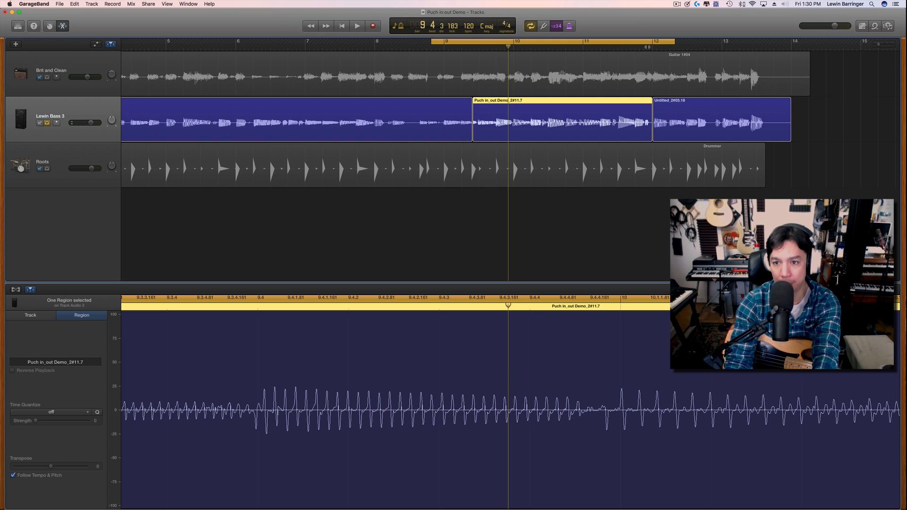
Turn off cycle mode and play the second transition, where the take ends at bar 12
key(c)
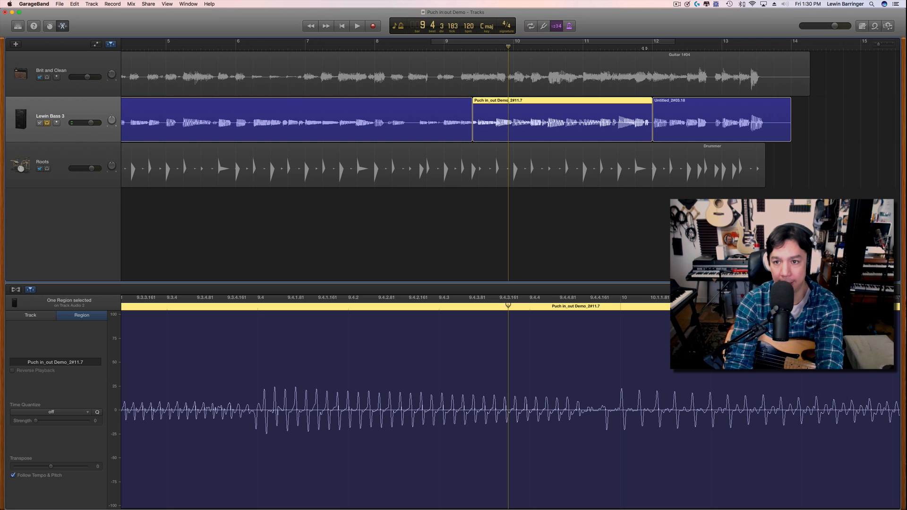
key(space)
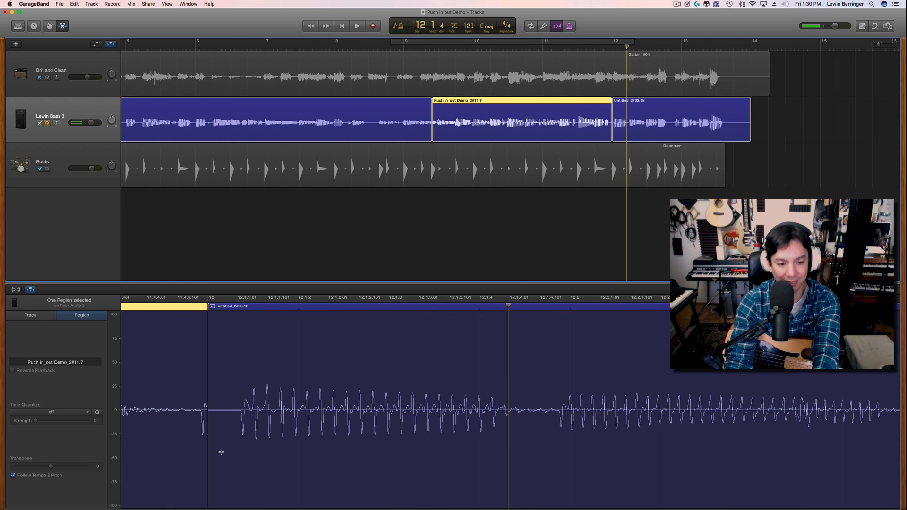
Move the boundary between the new take and the last bass region earlier, to about 11.4.4.161
scroll(218, 454, left, 5)
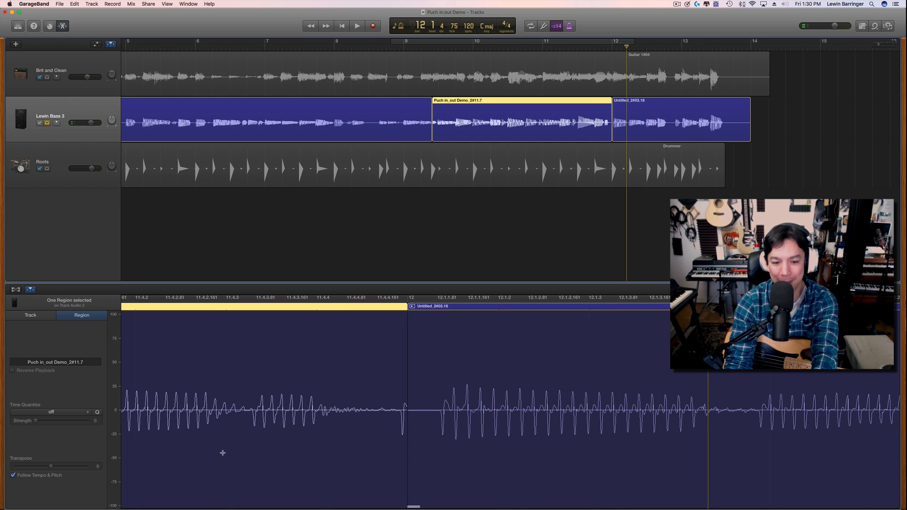
scroll(524, 434, right, 3)
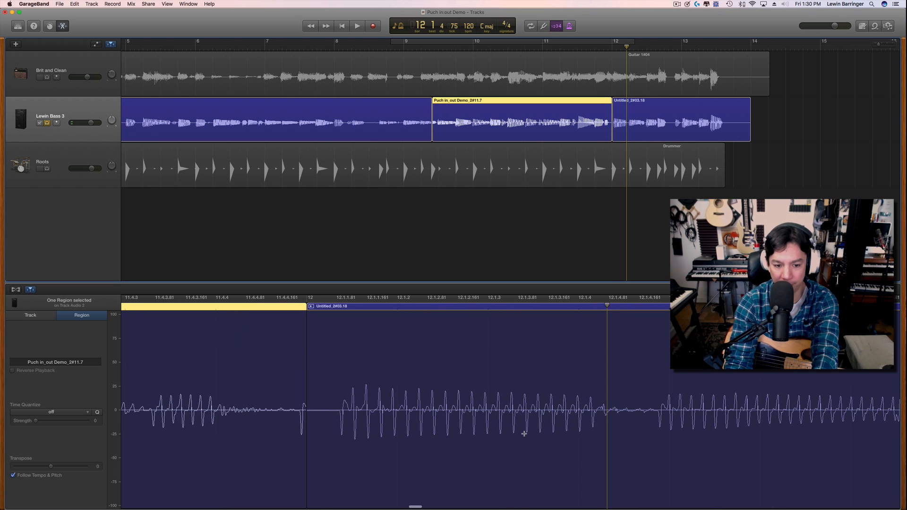
drag(302, 494, 277, 497)
scroll(276, 497, left, 5)
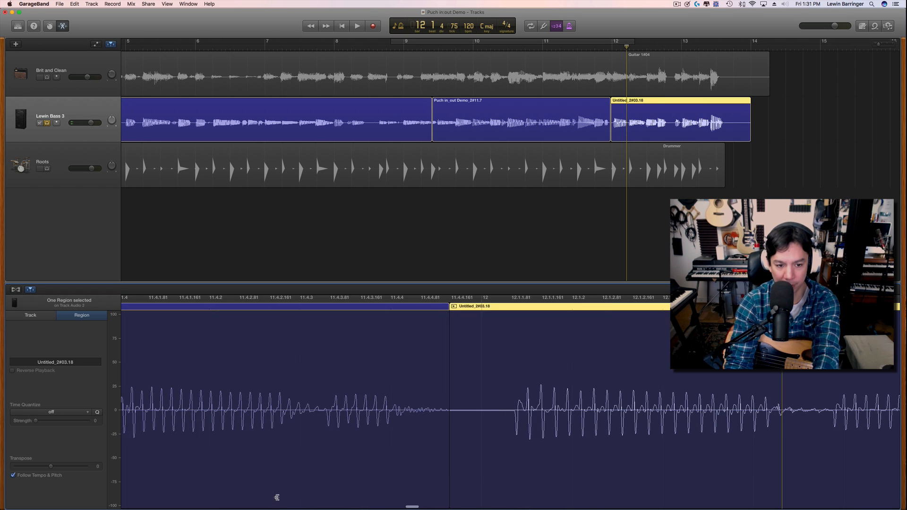
Move the boundary between the new take and the last bass region later, to just before beat 2 of bar 12
key(space)
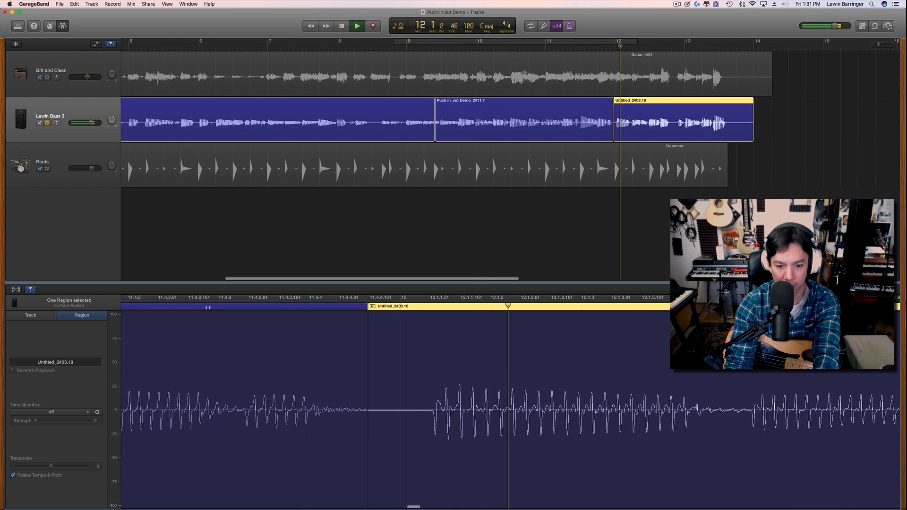
scroll(263, 387, left, 6)
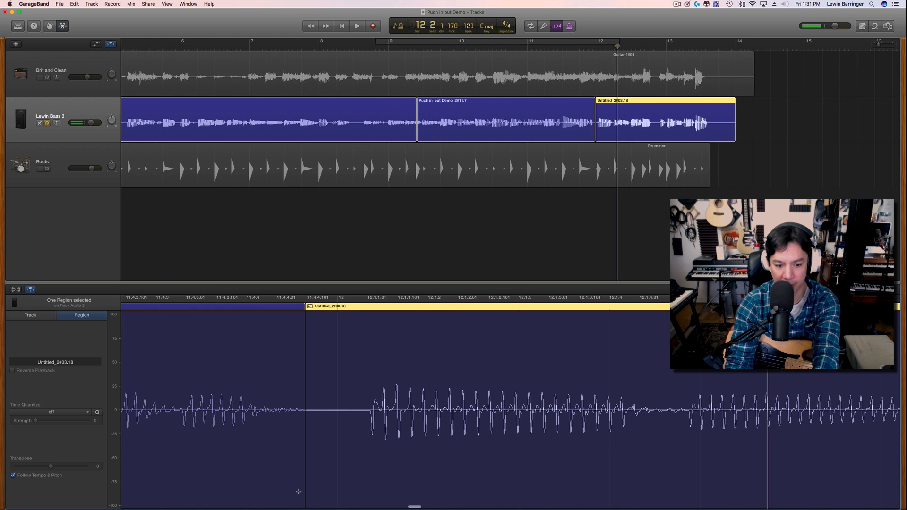
drag(304, 491, 687, 495)
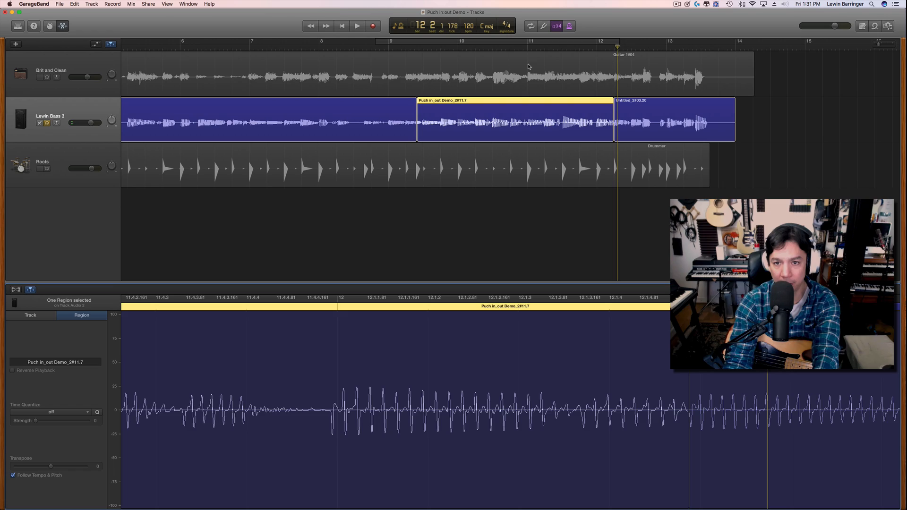
Play the soloed bass track twice from around bar 11 through the adjusted second transition to the end
click(538, 46)
key(space)
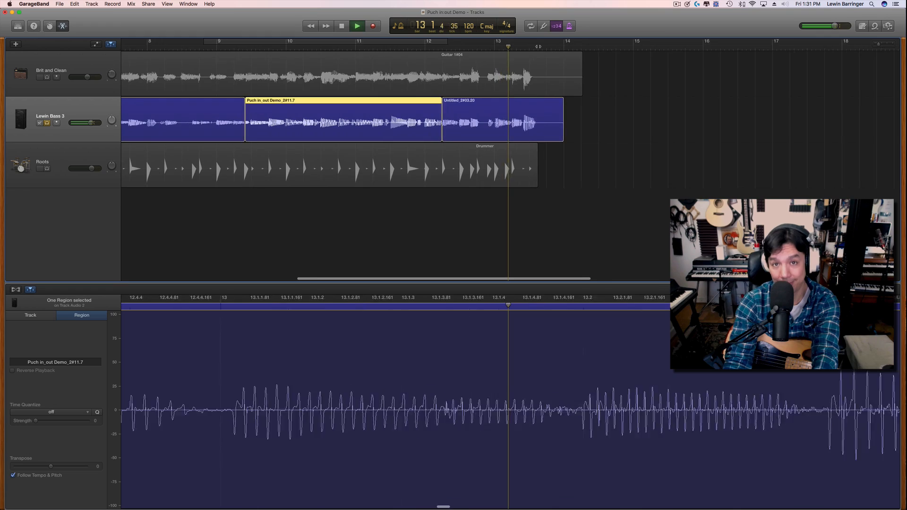
key(space)
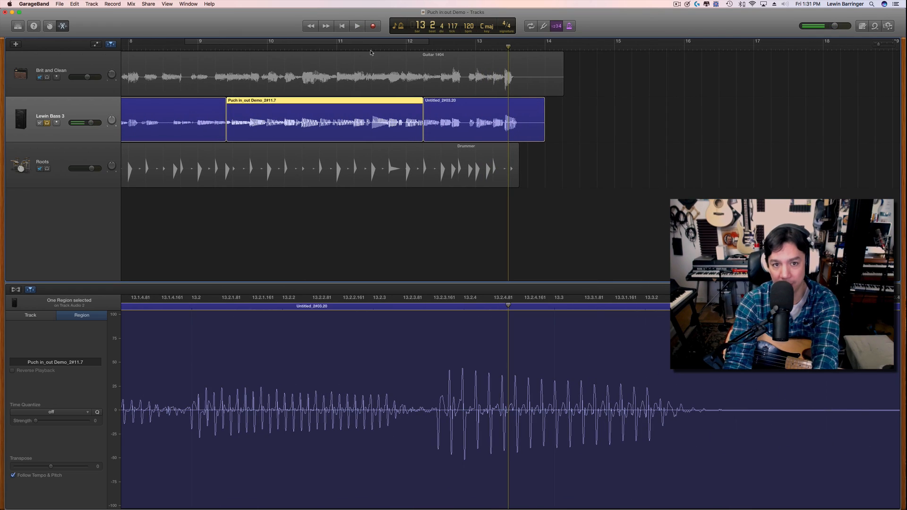
key(space)
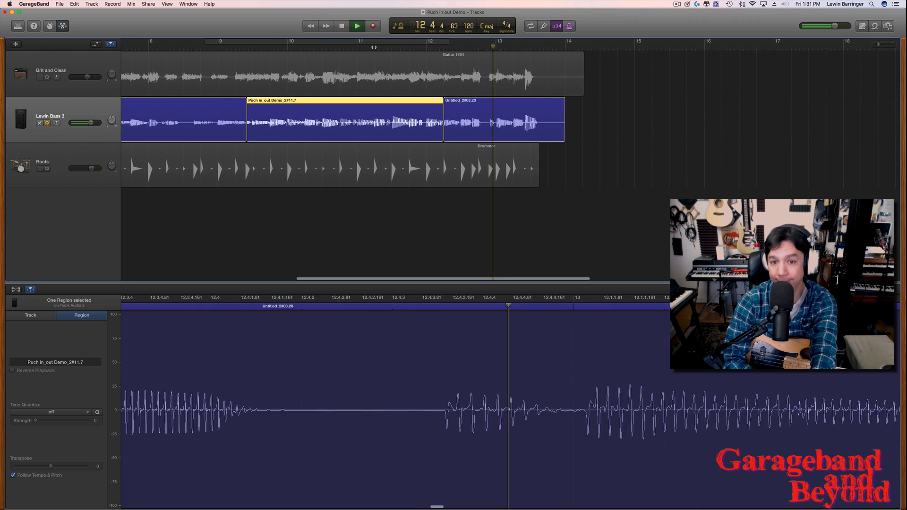
key(space)
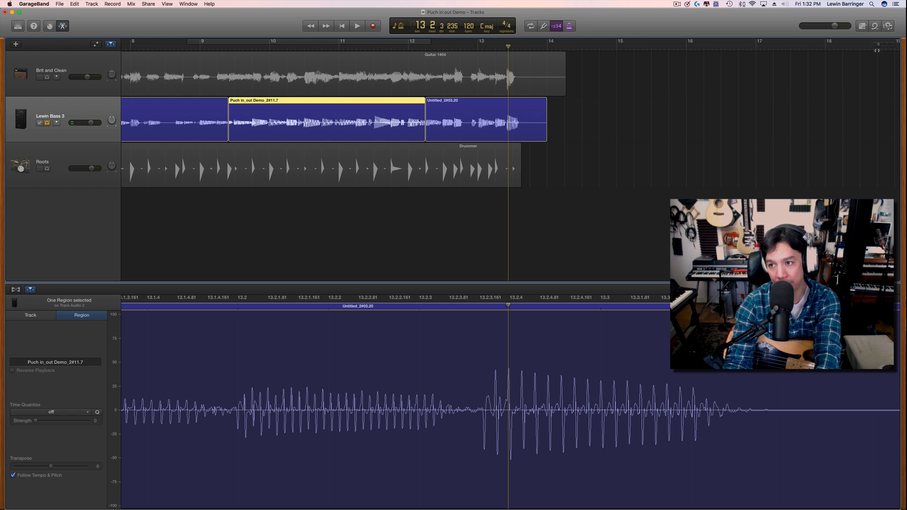
Turn off the bass track's solo and play the full mix from shortly before bar 9 through both edit points
drag(878, 45, 875, 45)
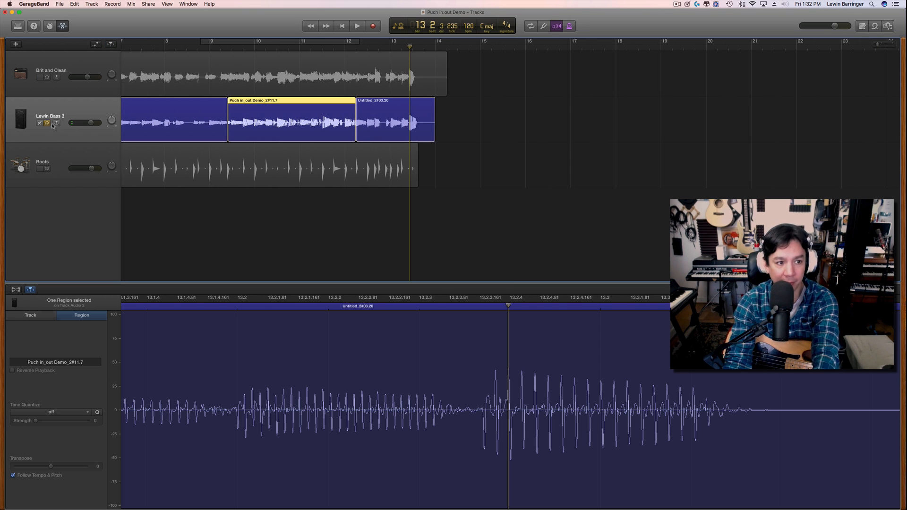
key(super+a)
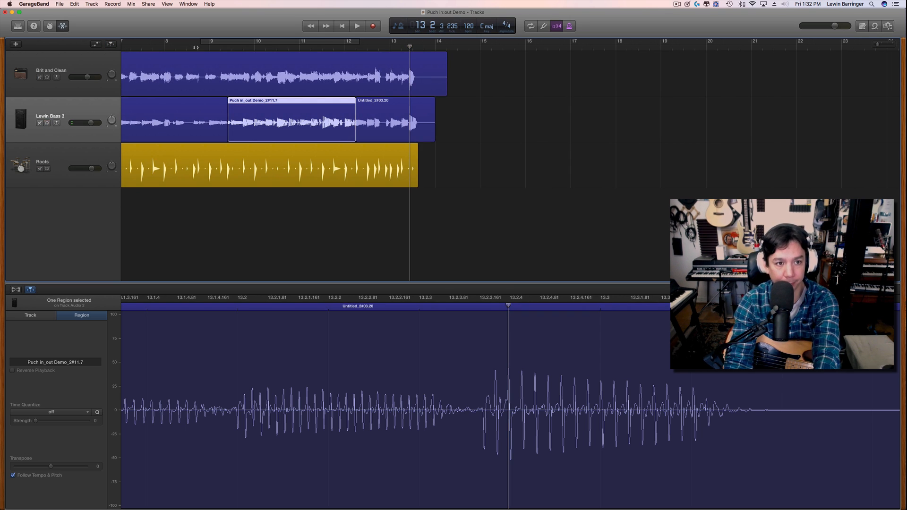
click(204, 47)
key(space)
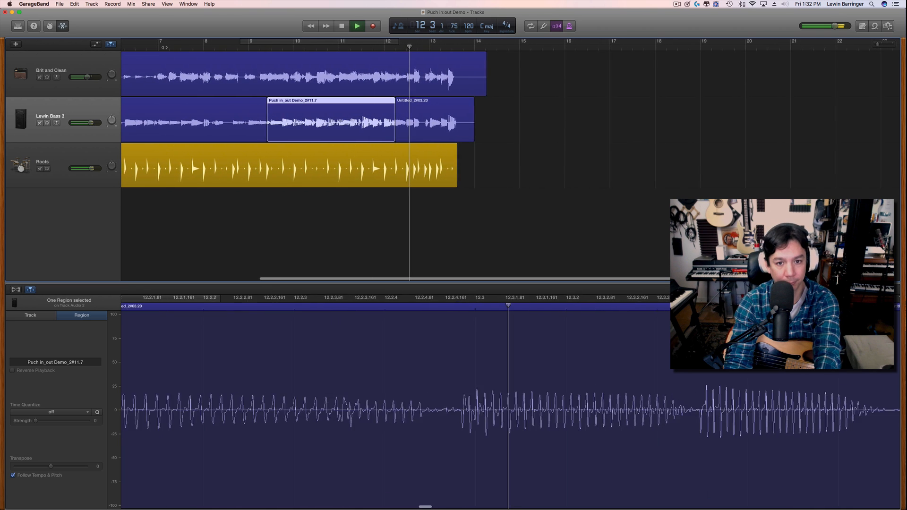
key(space)
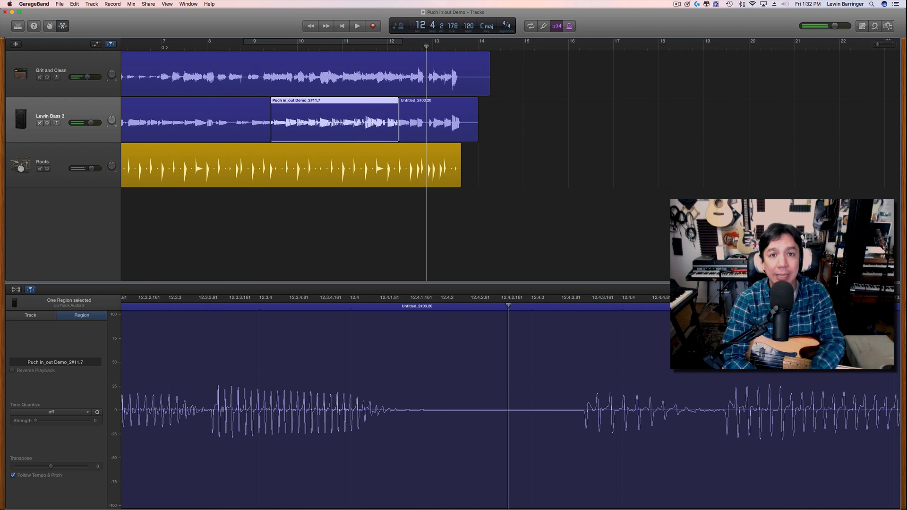